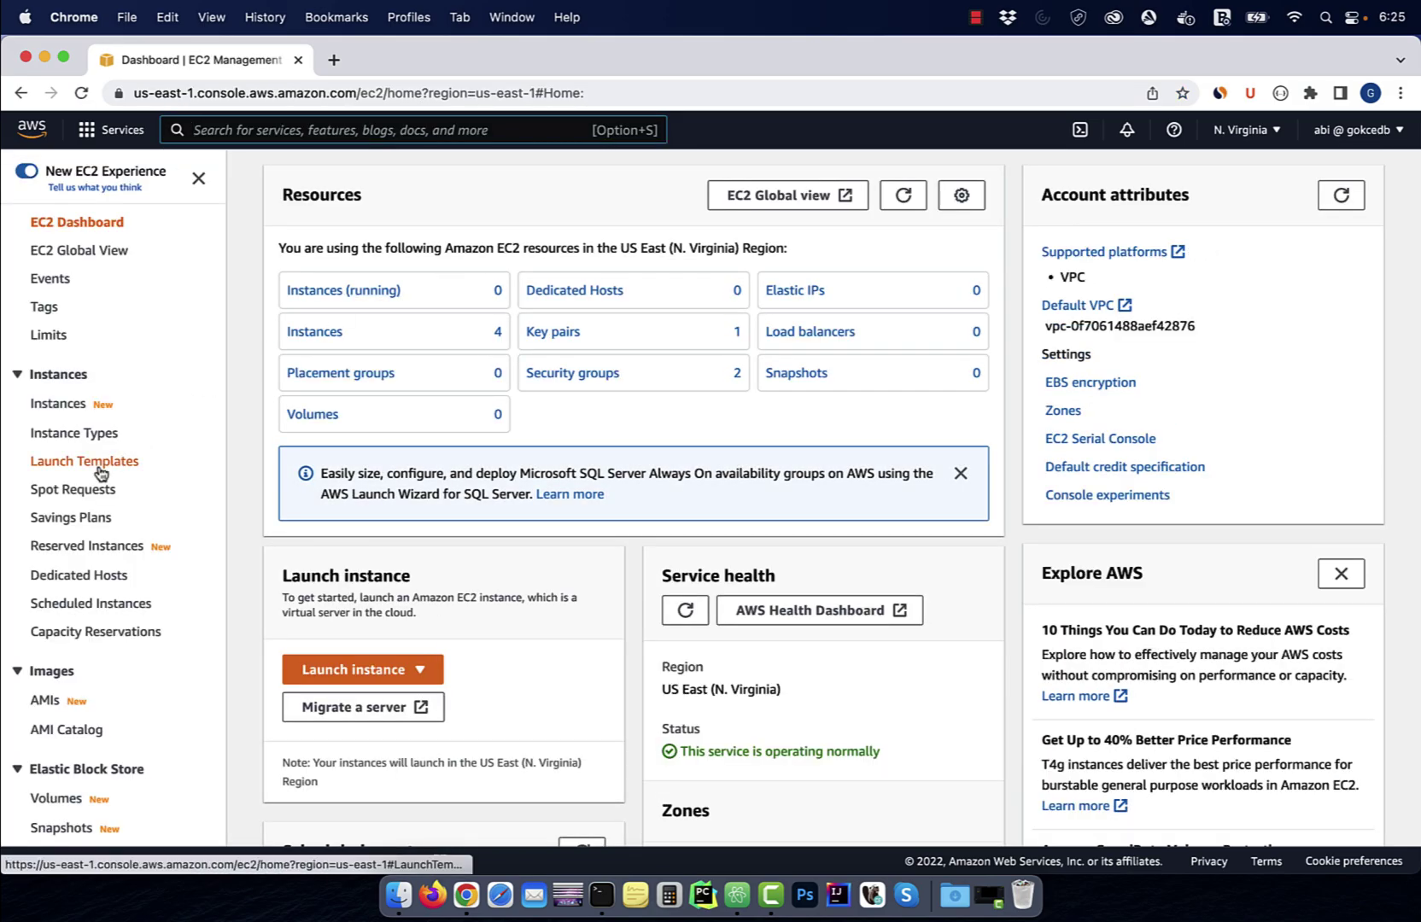
Go to the Launch Templates section of the EC2 console.
click(85, 461)
Start MyLaunchTemplate with the Amazon Linux AMI, t2.micro instance type and the keypair key pair.
click(1044, 486)
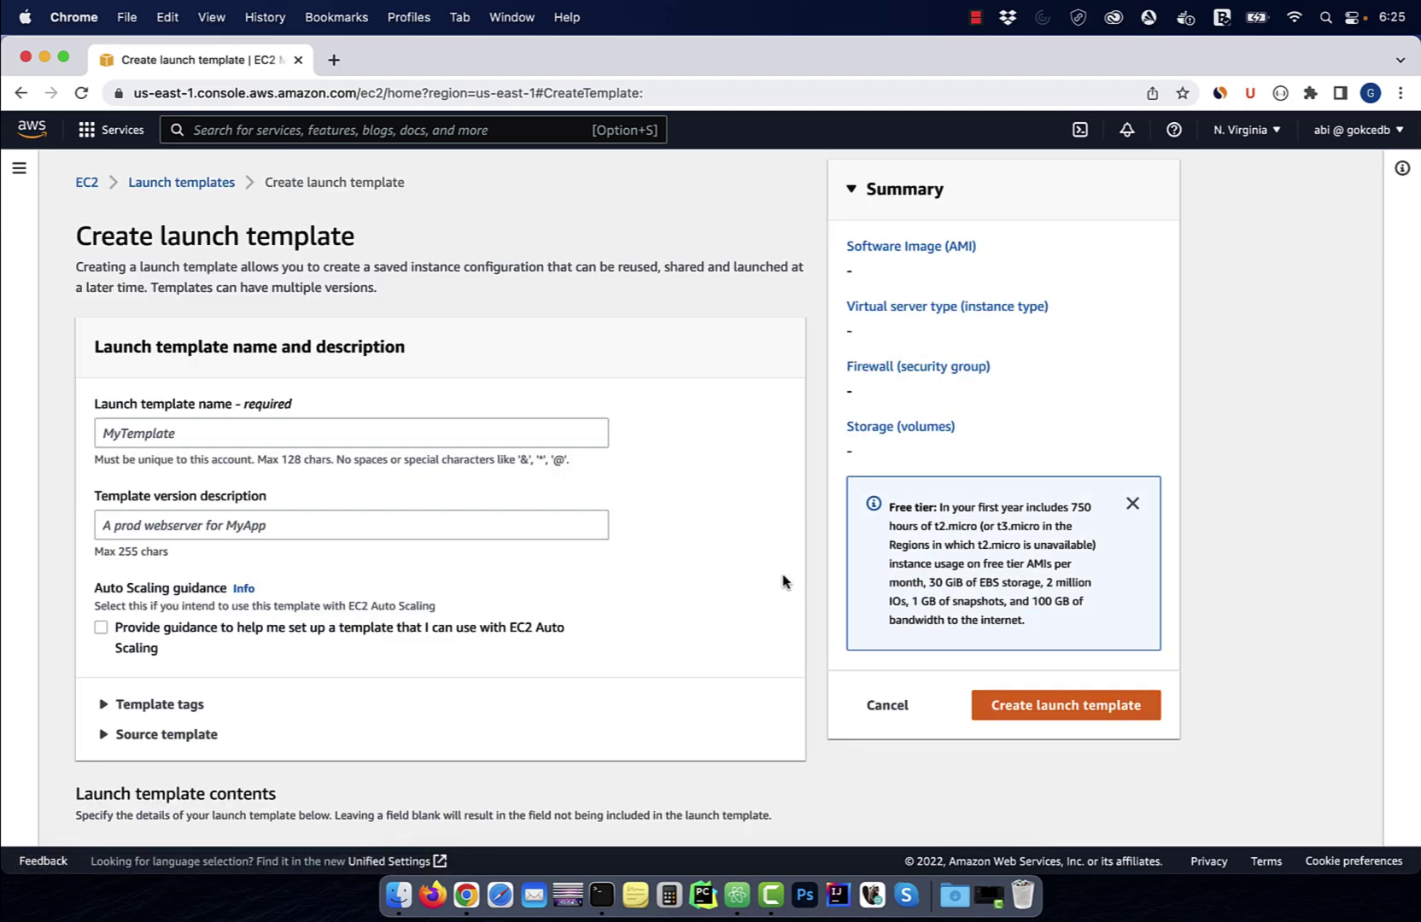
click(255, 432)
text(MyLaunchTemplat)
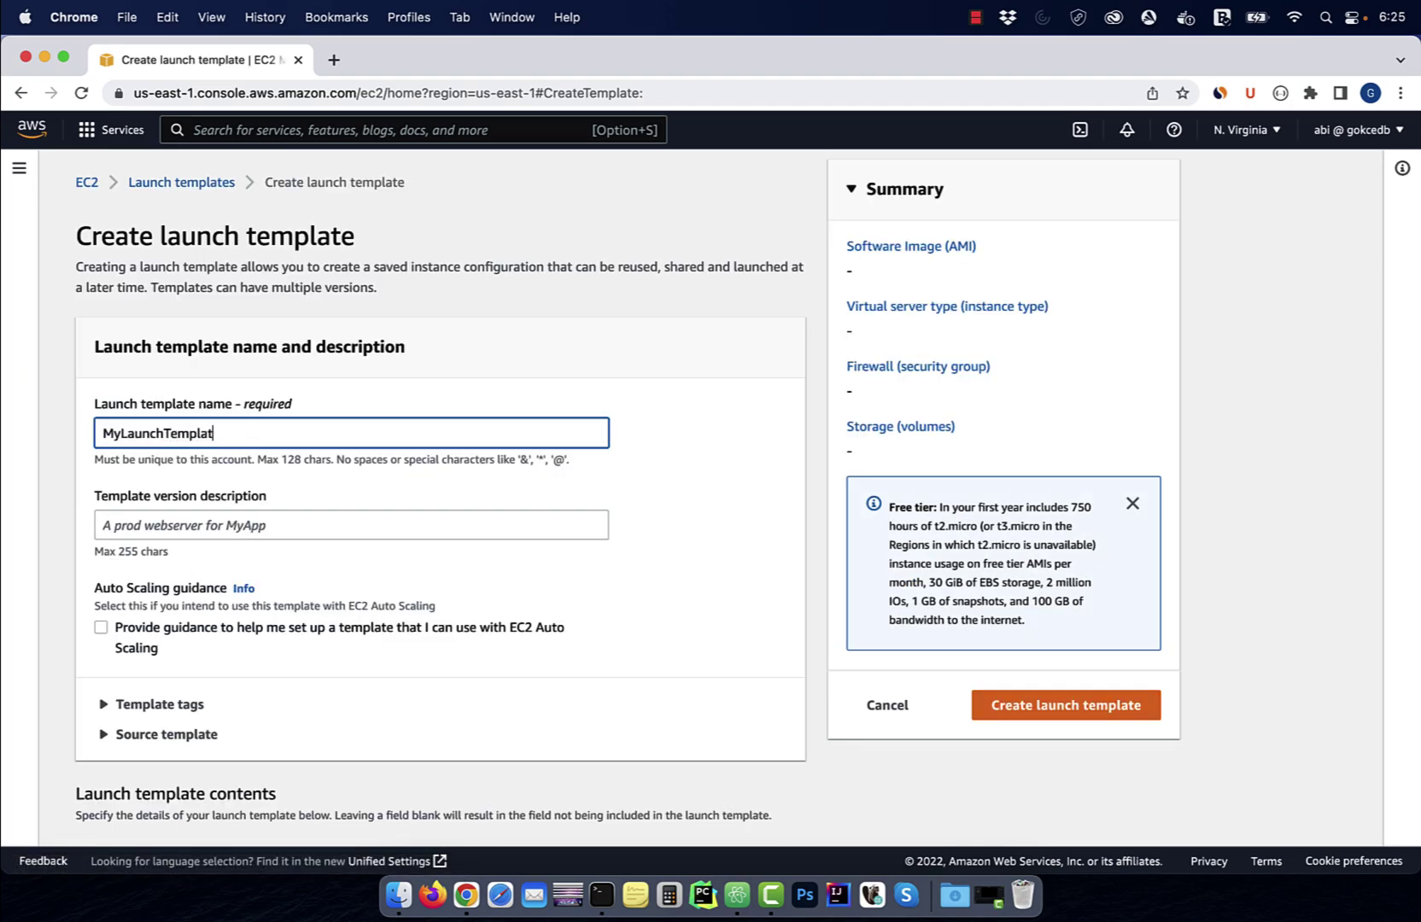
text(e)
scroll(444, 500, down, 10)
click(254, 373)
click(251, 472)
scroll(444, 500, down, 8)
click(344, 472)
click(222, 694)
click(349, 540)
click(211, 609)
scroll(444, 501, down, 8)
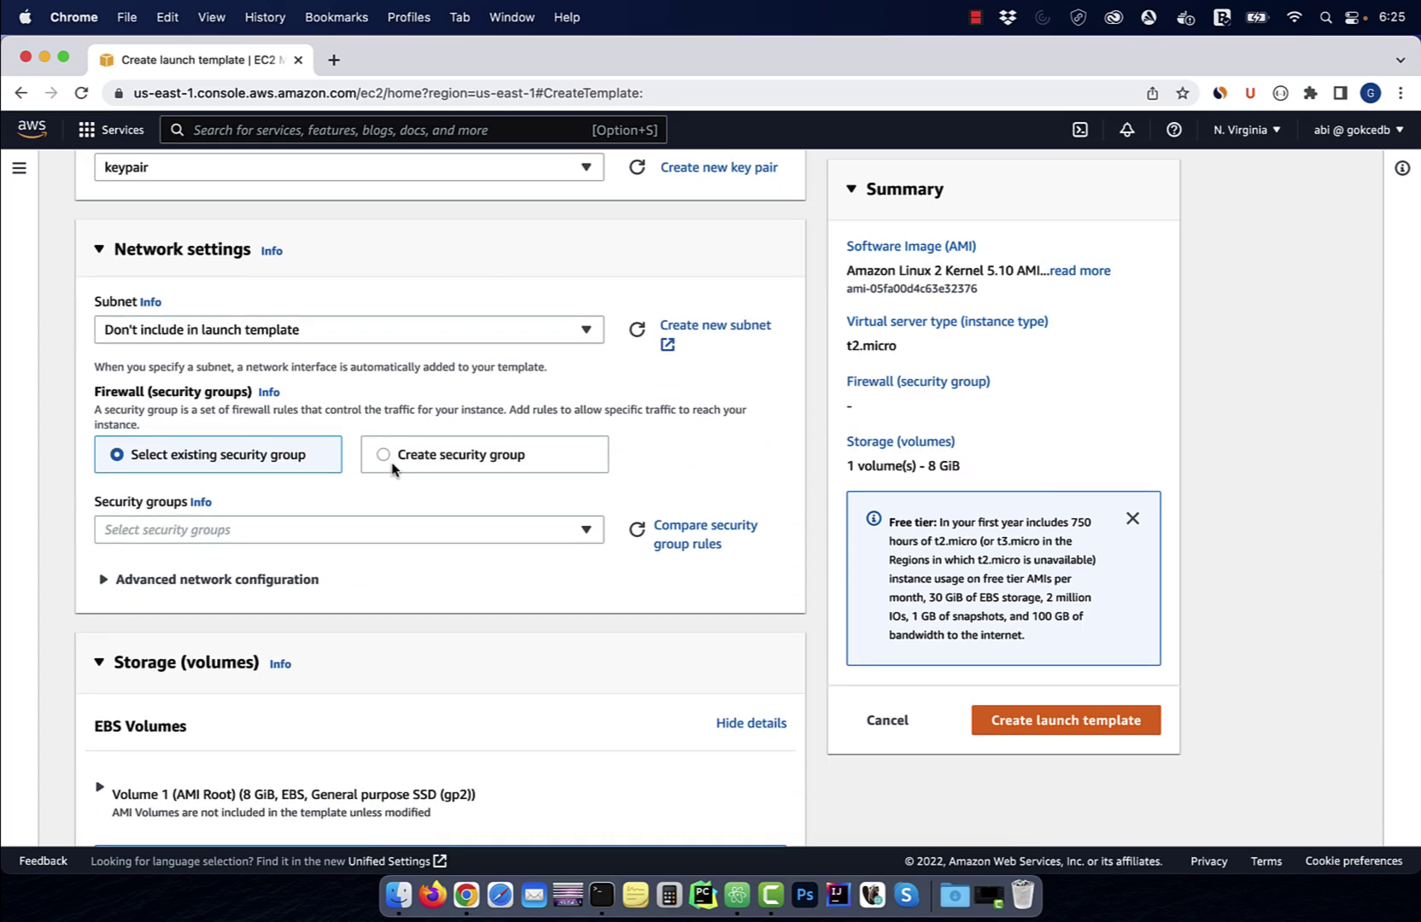
Add MyWebAccessSecurityGroup and paste the stress-installing bash script into User data.
click(337, 530)
click(222, 609)
scroll(444, 501, down, 8)
click(102, 792)
scroll(89, 722, down, 10)
scroll(88, 723, down, 8)
click(736, 893)
drag(315, 151, 16, 103)
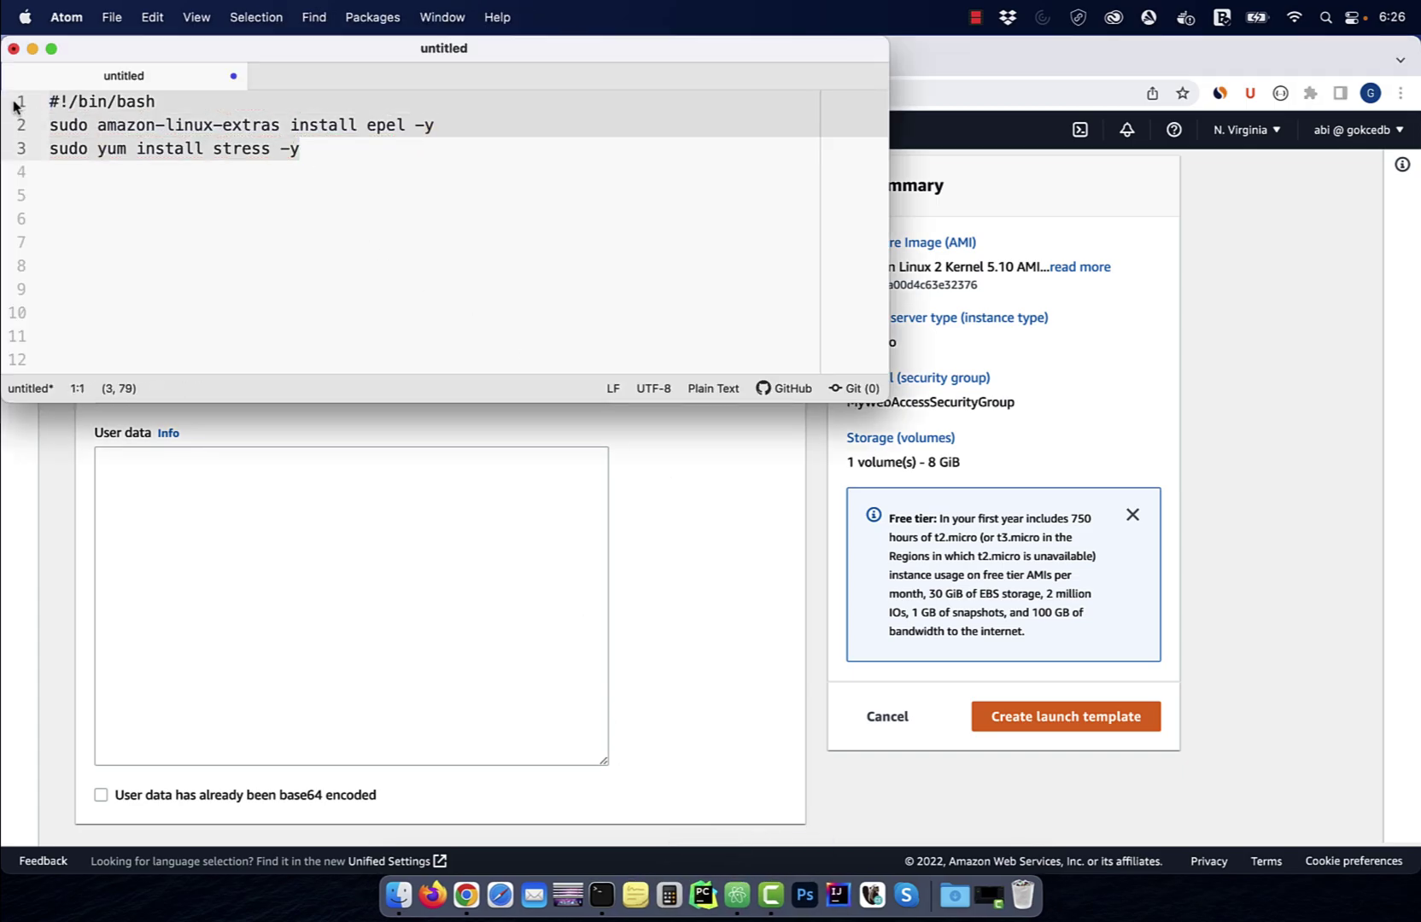
key(super+c)
click(200, 467)
key(super+v)
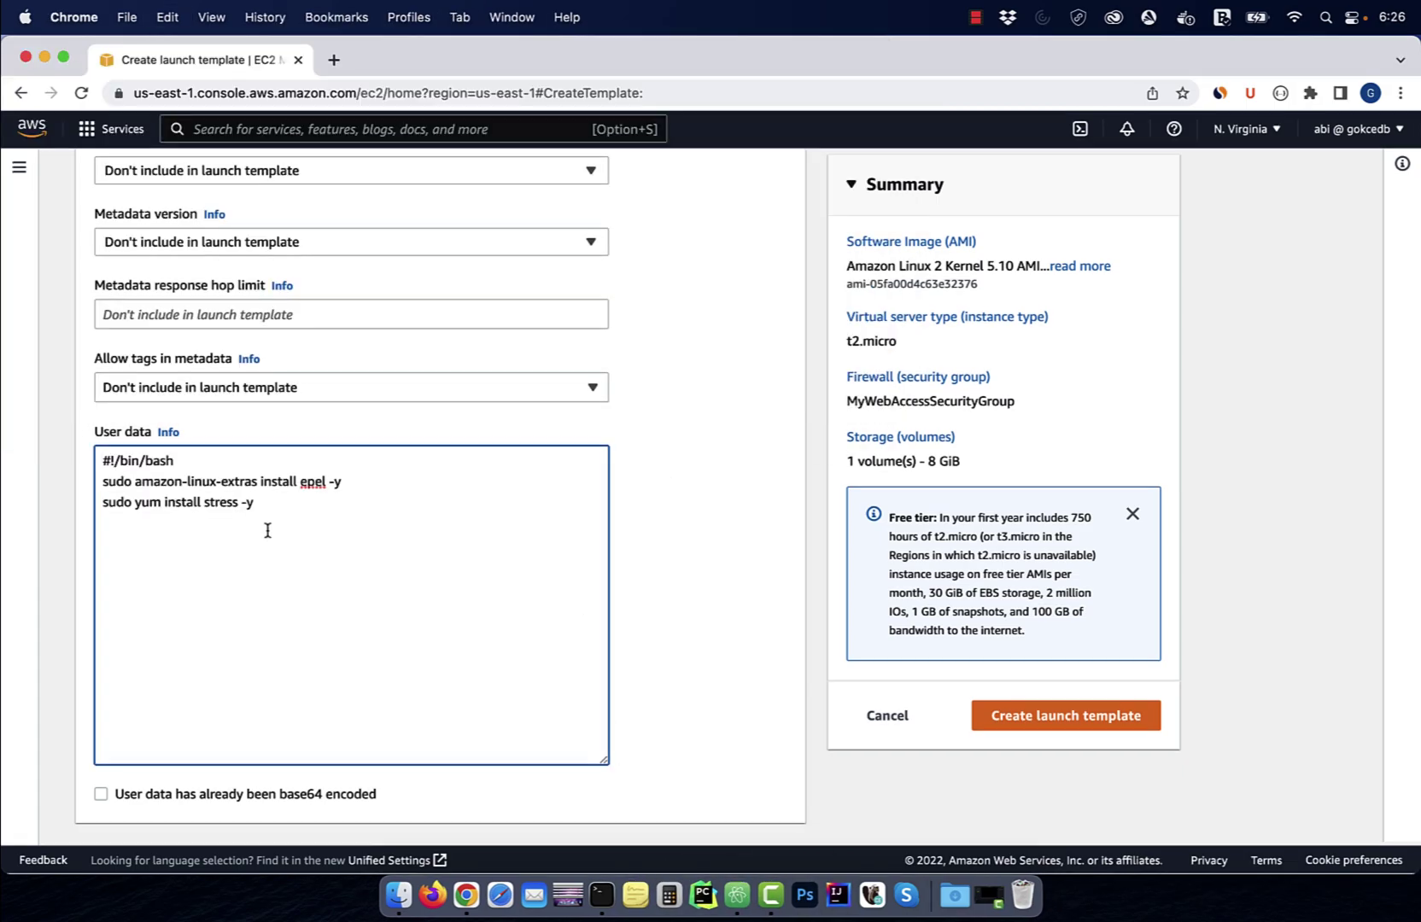
Create MyLaunchTemplate, check it in the templates list, then go to Auto Scaling Groups.
click(1065, 715)
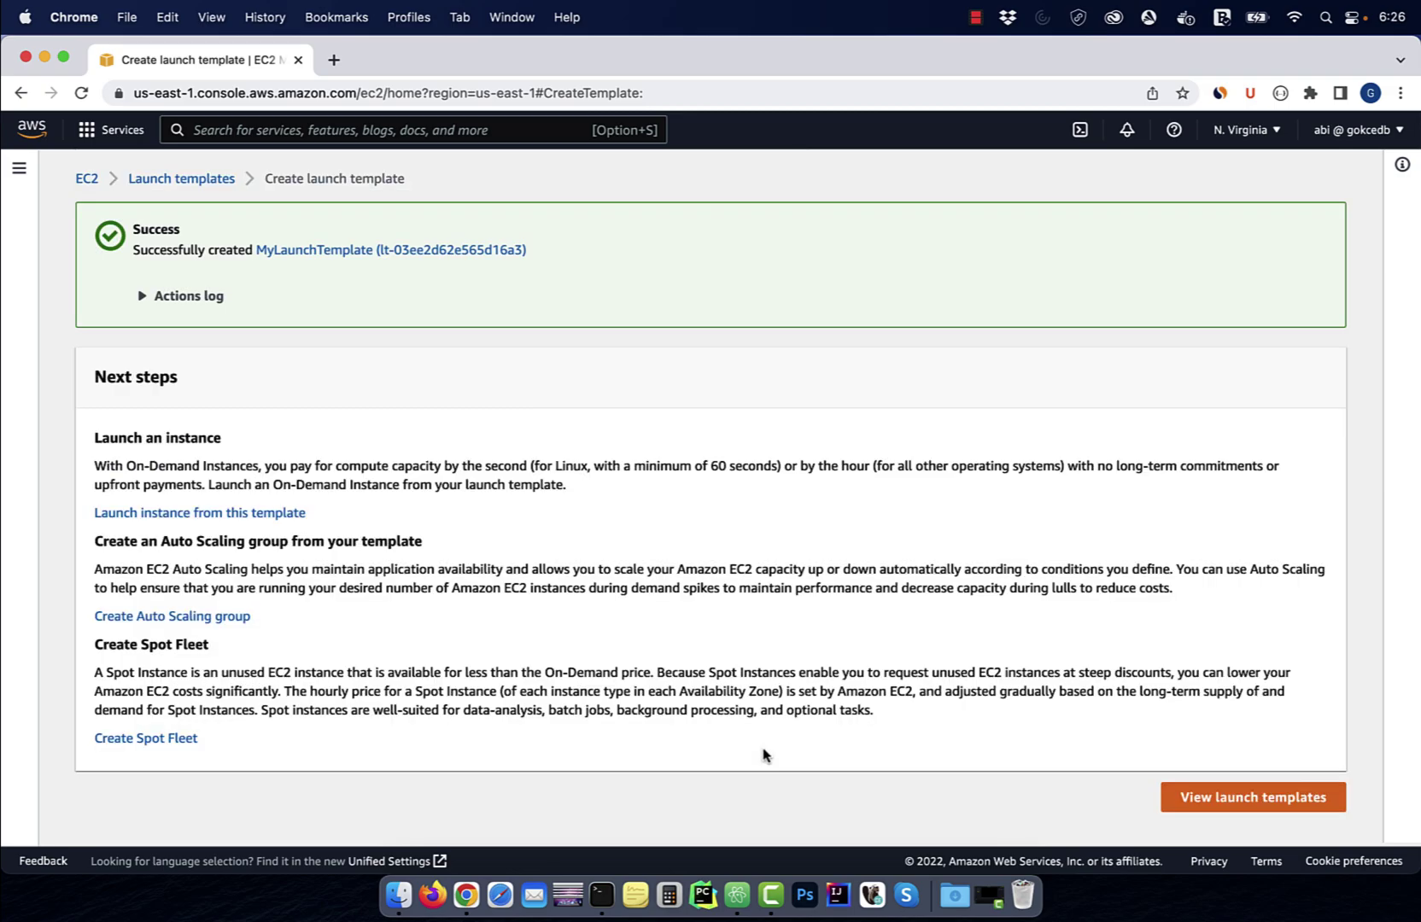
click(1252, 796)
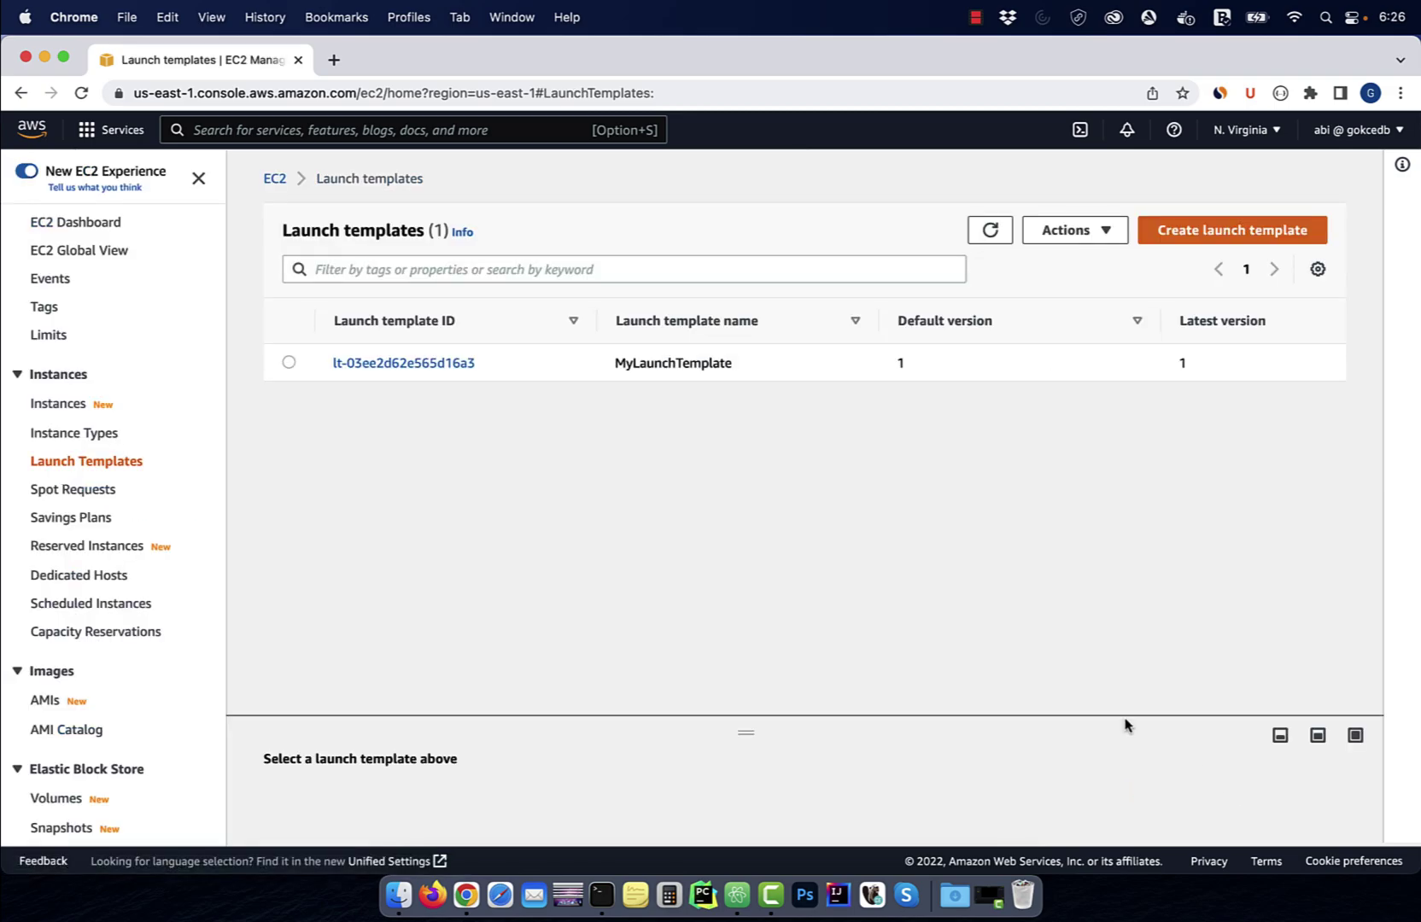
scroll(144, 556, down, 5)
scroll(144, 555, down, 3)
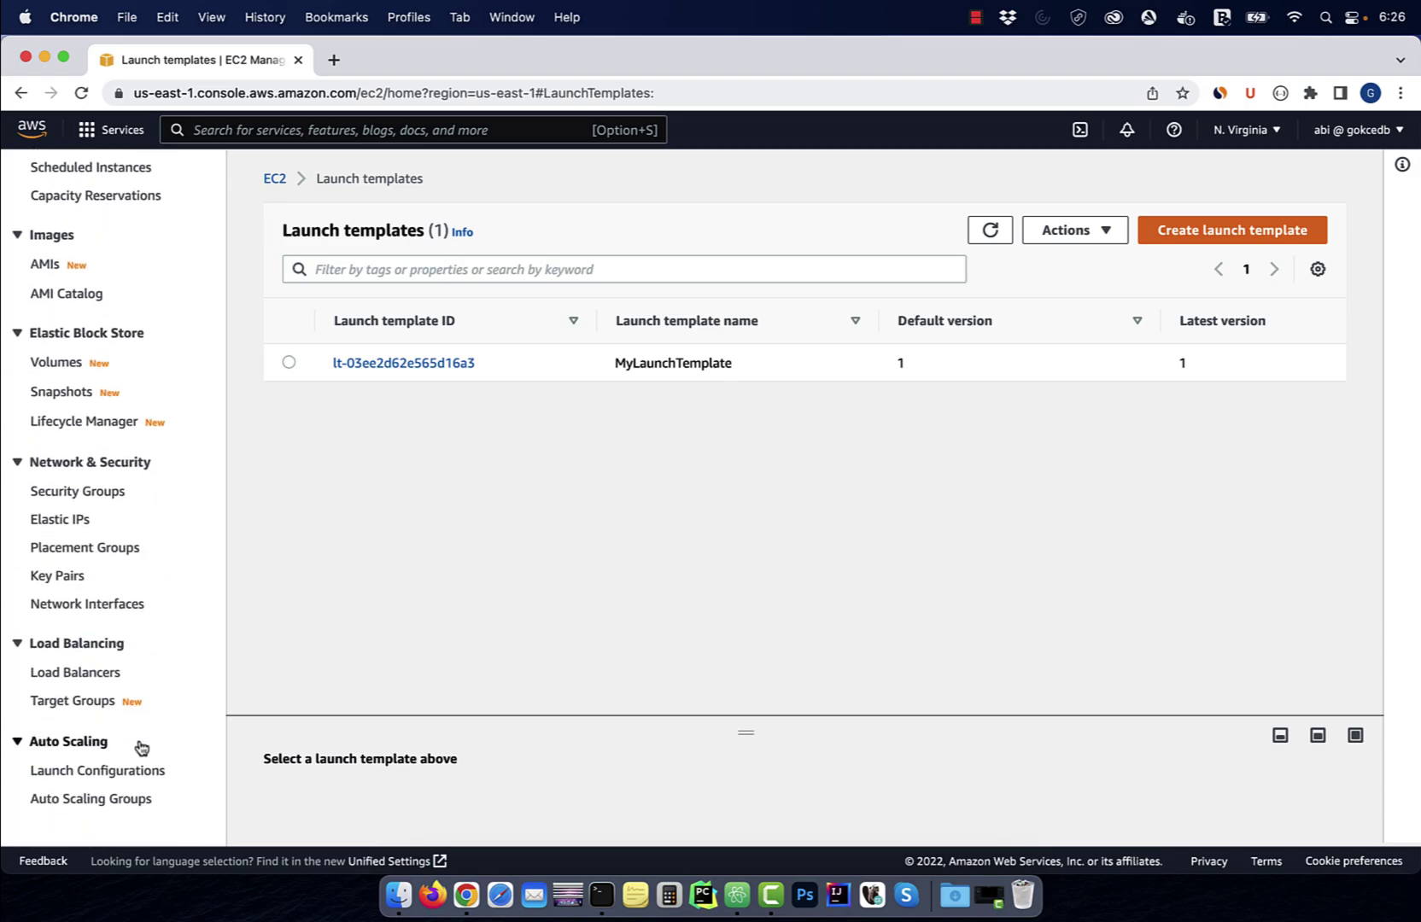
click(119, 799)
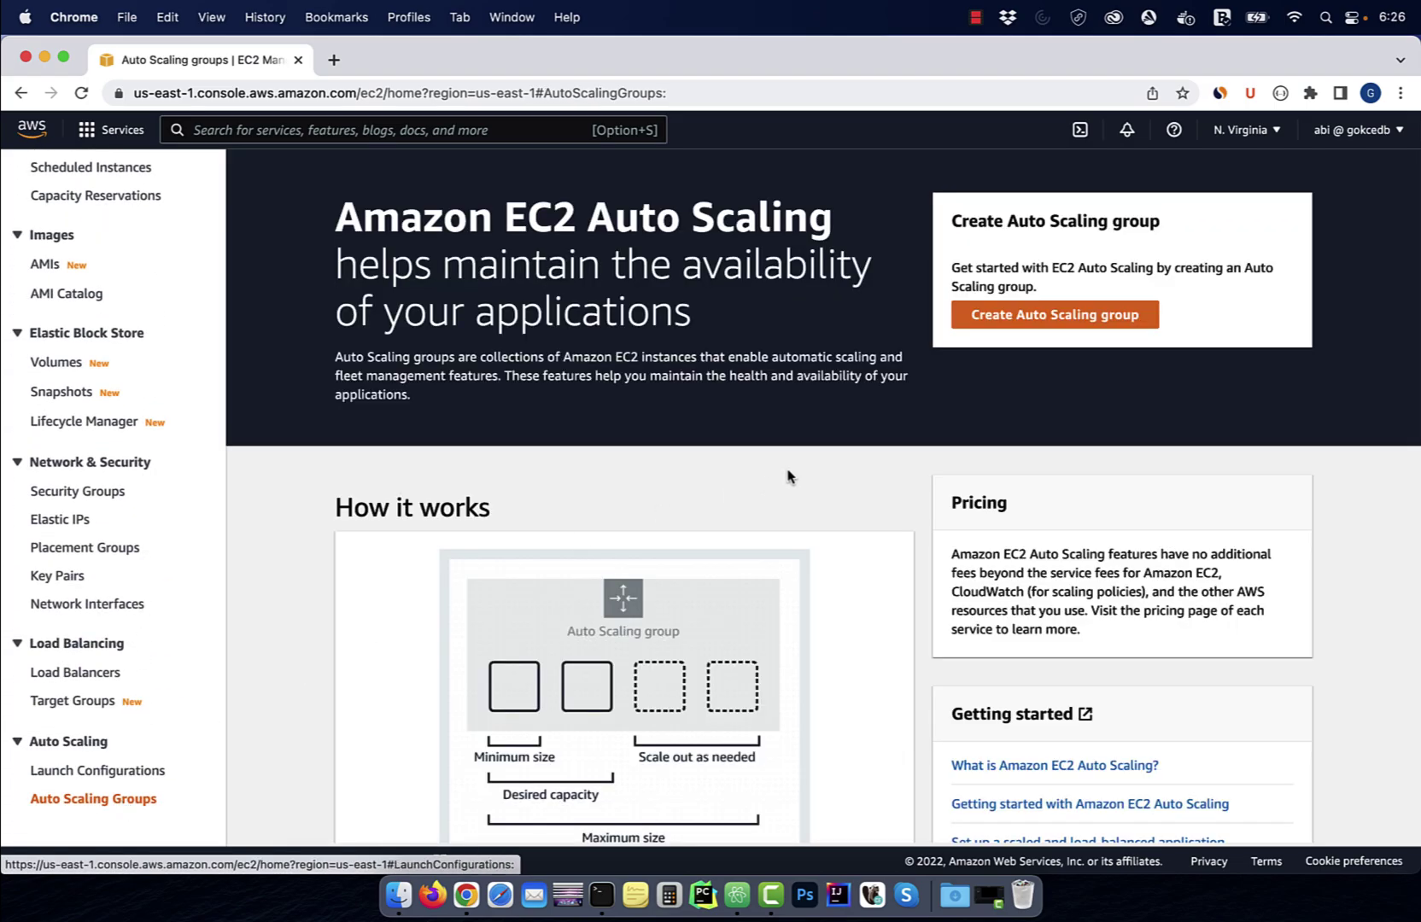
Start a new Auto Scaling group, name it, and base it on MyLaunchTemplate.
click(1077, 316)
click(699, 445)
text(MyAutoSG)
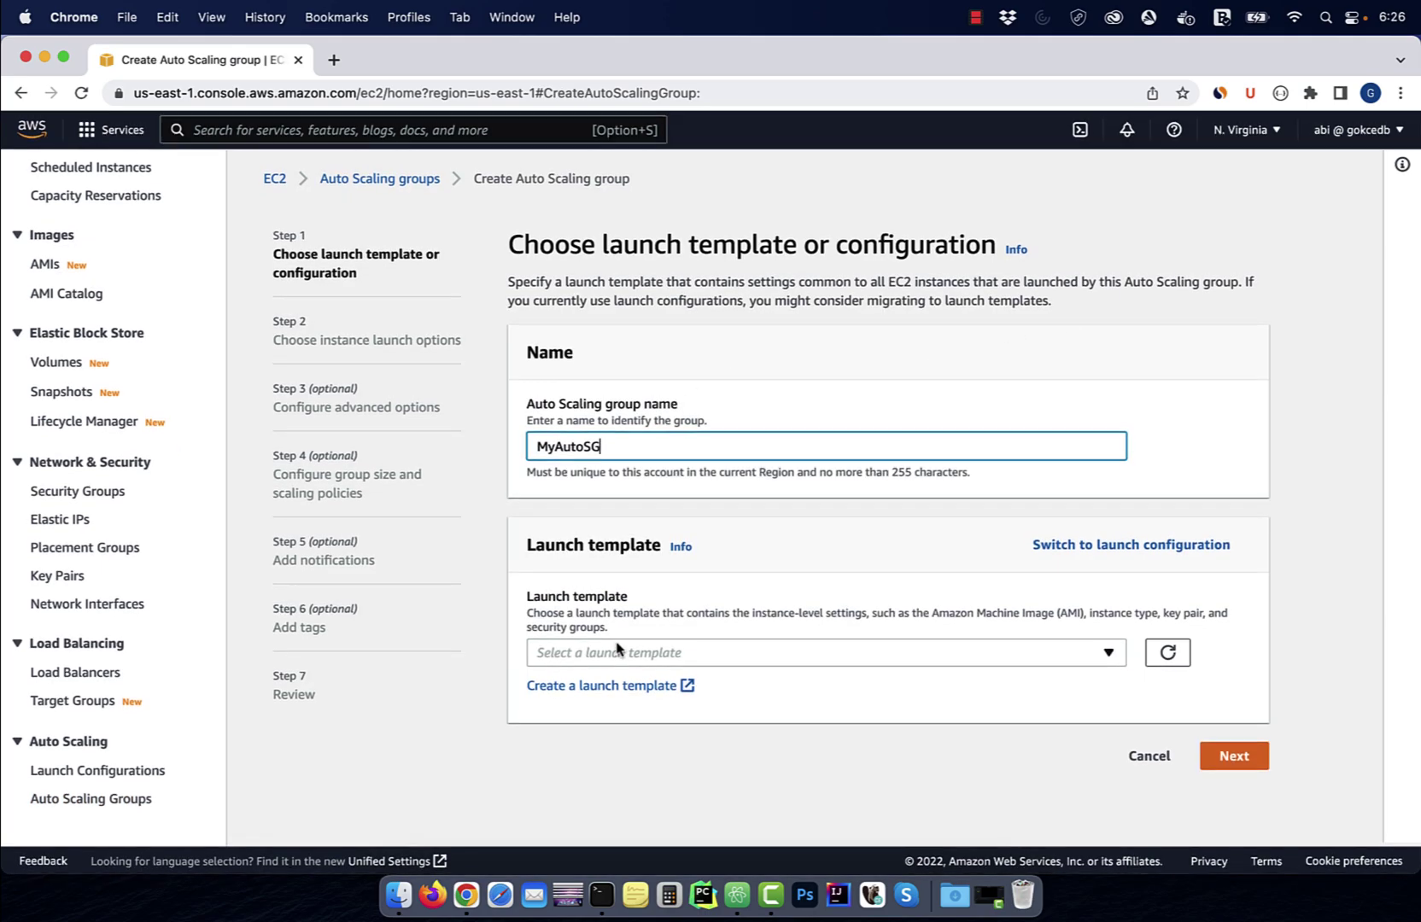
click(621, 652)
click(621, 704)
scroll(851, 701, down, 2)
scroll(851, 701, down, 5)
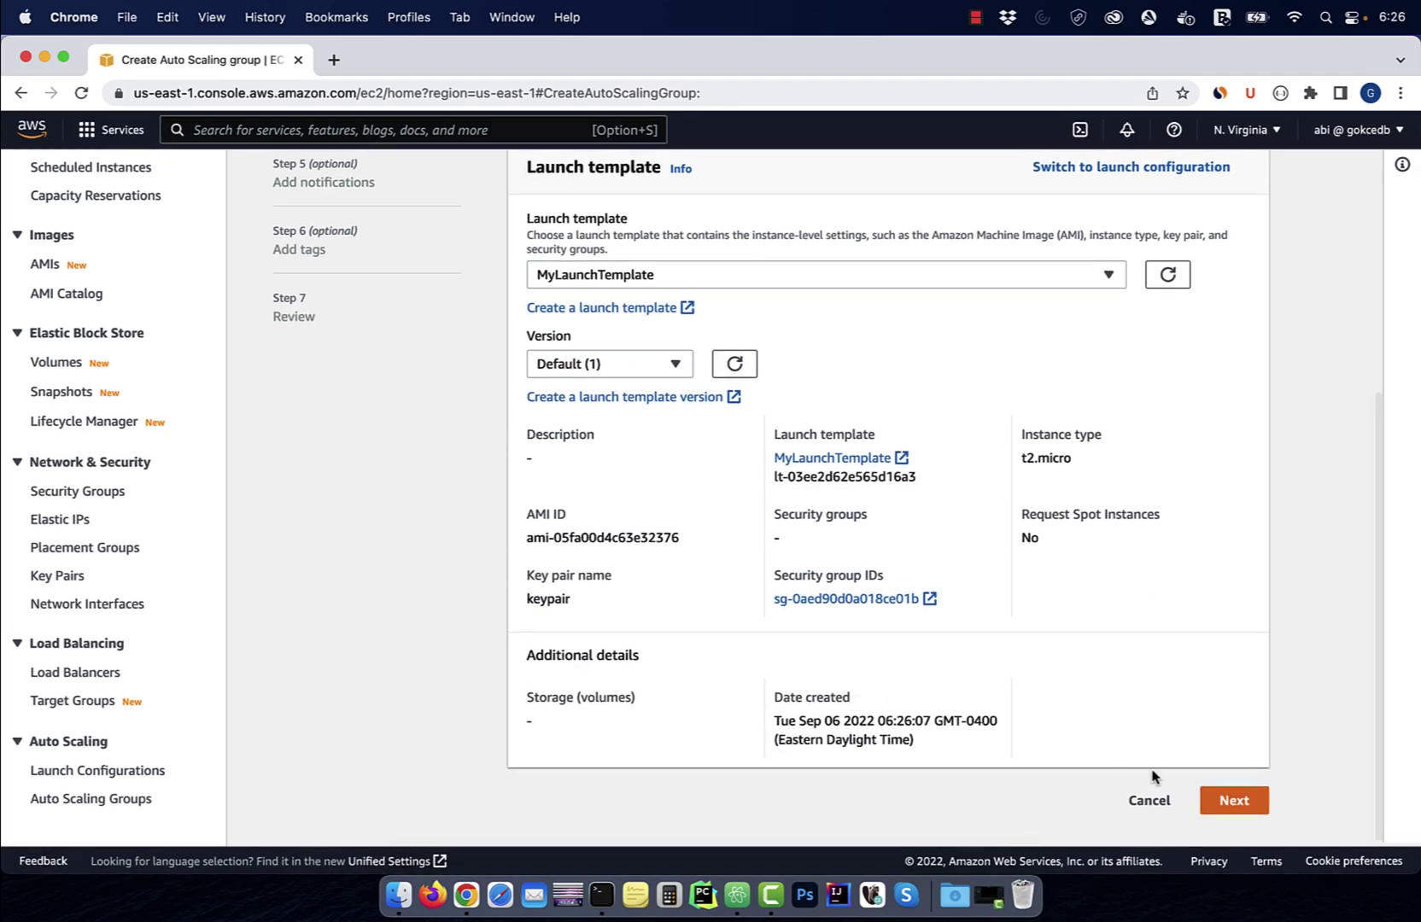
click(1229, 800)
scroll(1048, 719, down, 3)
Add the us-east-1a, us-east-1b, us-east-1c and us-east-1d subnets to the group.
click(862, 467)
click(743, 502)
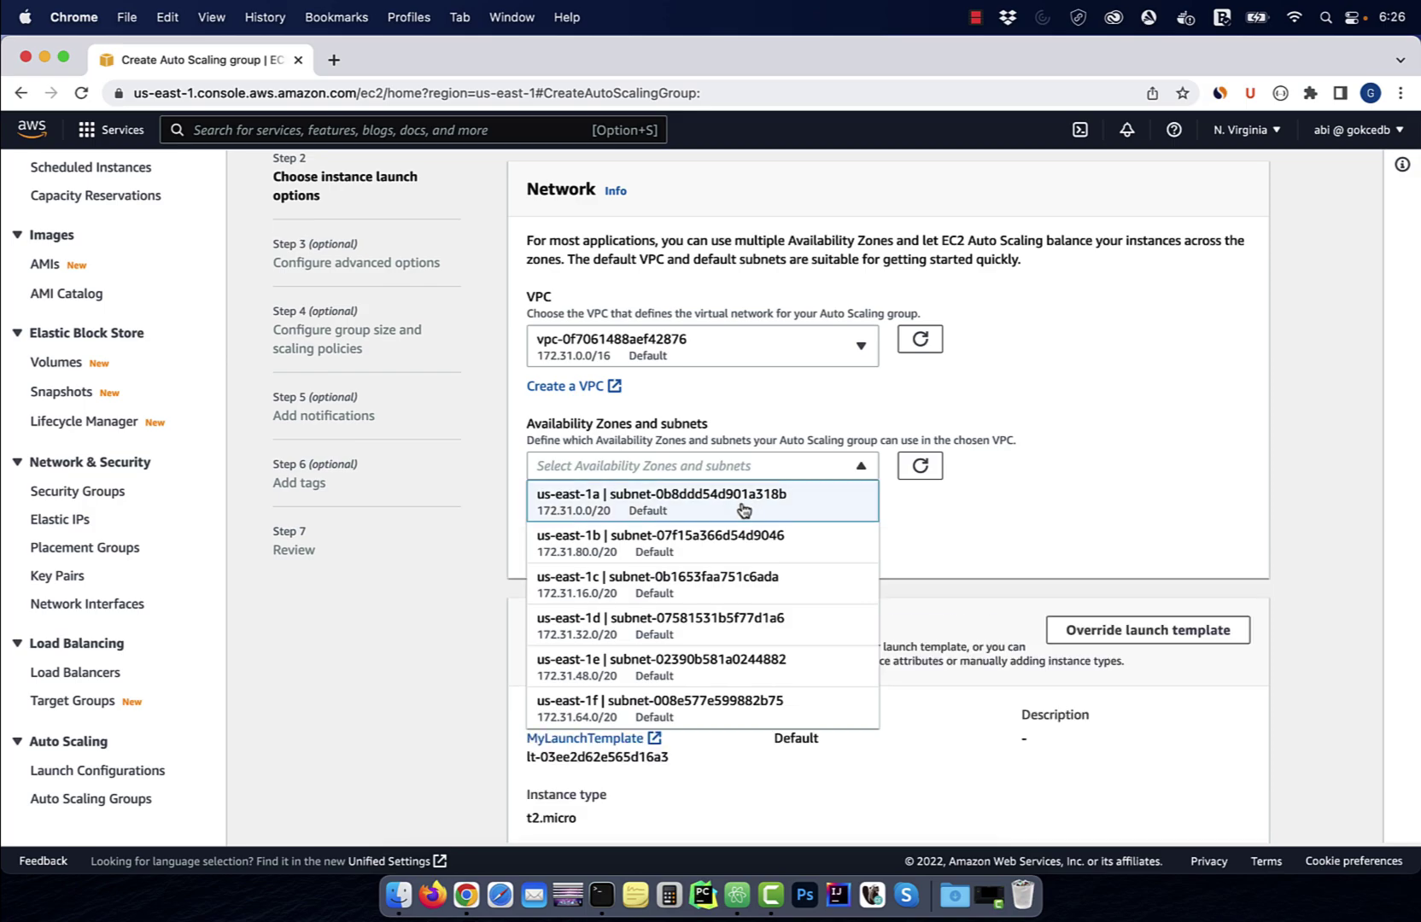
click(715, 546)
click(702, 586)
click(689, 626)
click(458, 656)
scroll(513, 639, down, 5)
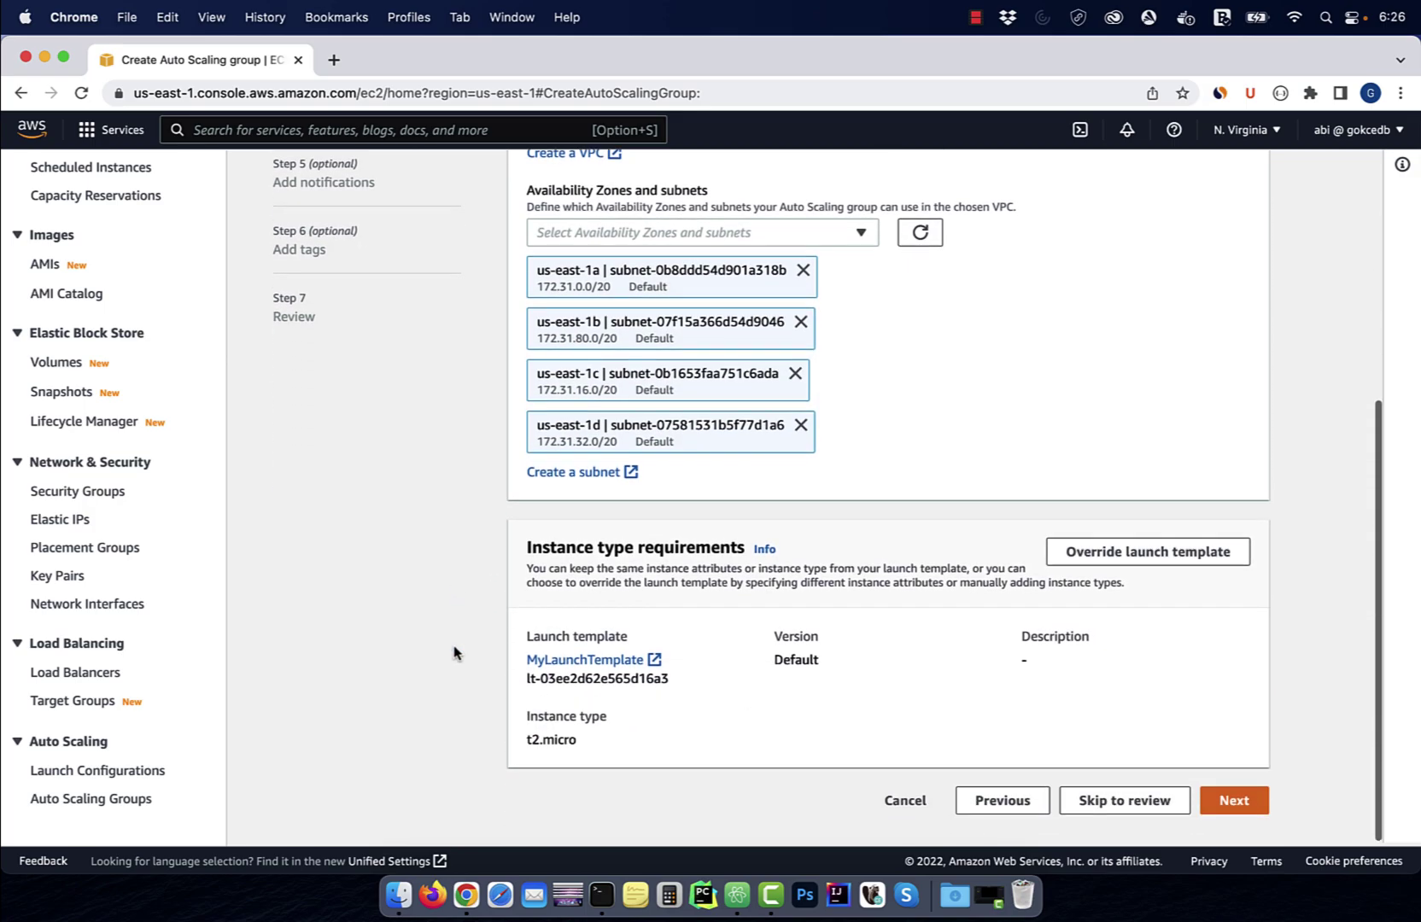
Change the health check grace period from 300 to 120 seconds.
click(1232, 800)
scroll(891, 622, down, 3)
scroll(890, 622, down, 2)
drag(563, 590, 502, 598)
text(120)
click(463, 604)
scroll(463, 604, down, 2)
Set desired capacity 2, minimum 2, maximum 5, with a target tracking scaling policy.
click(1232, 800)
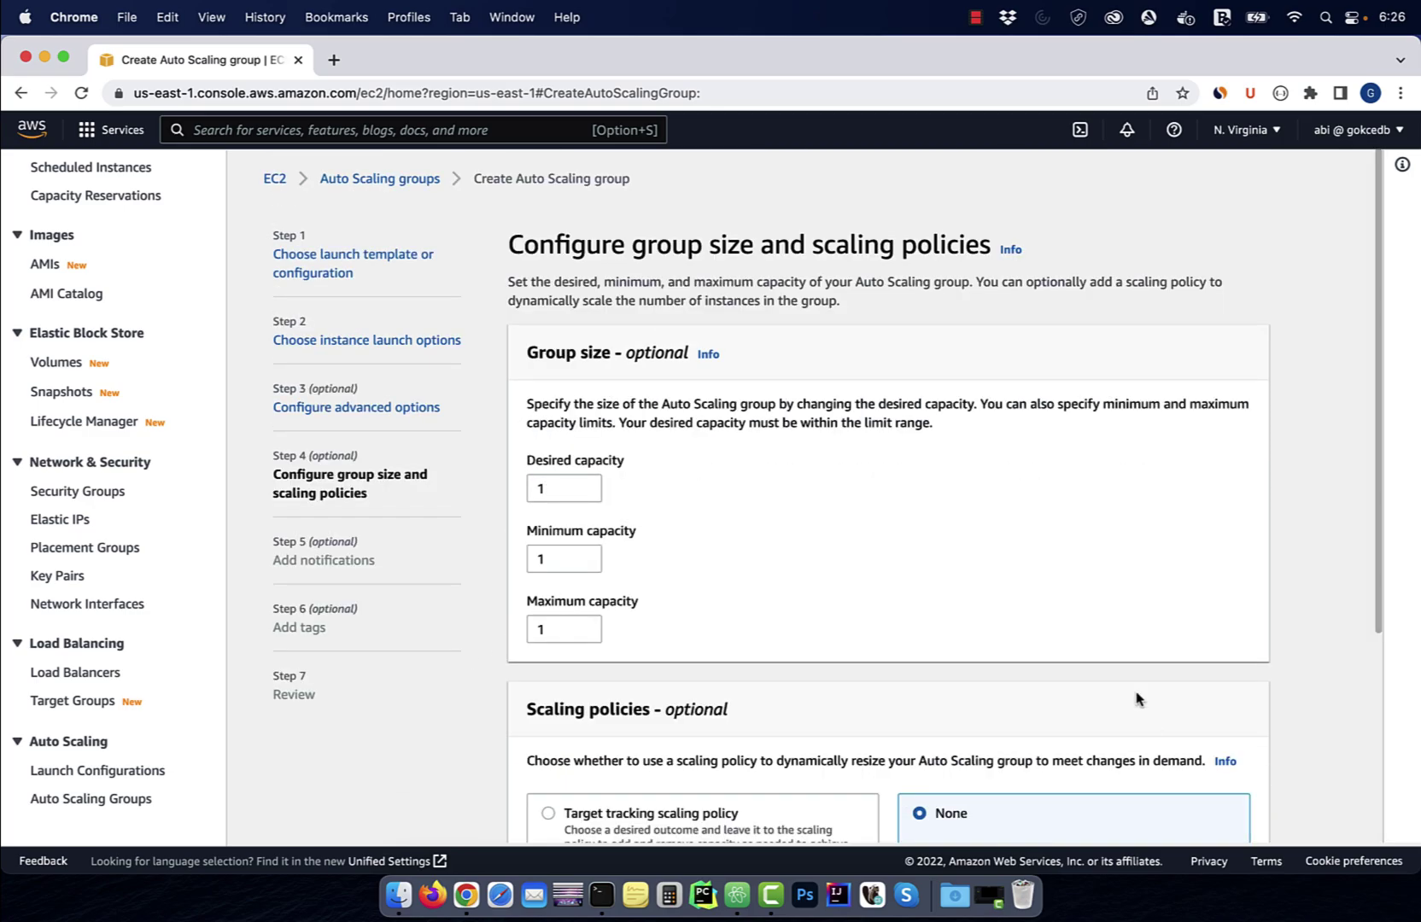
drag(547, 492, 485, 498)
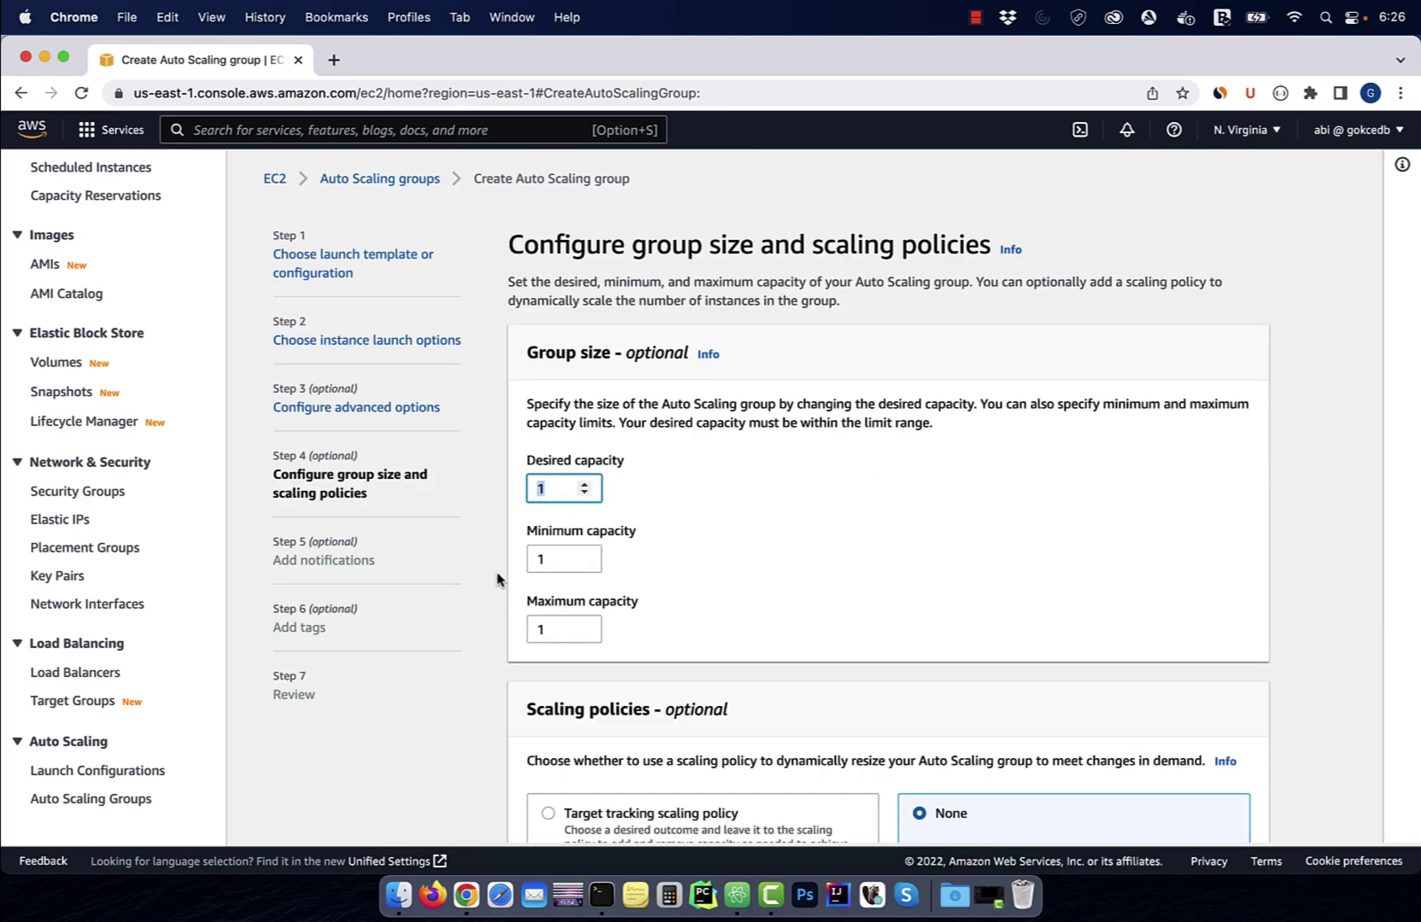
text(2)
drag(560, 559, 511, 566)
text(2)
drag(560, 628, 496, 635)
click(500, 679)
scroll(500, 680, down, 5)
scroll(501, 679, down, 3)
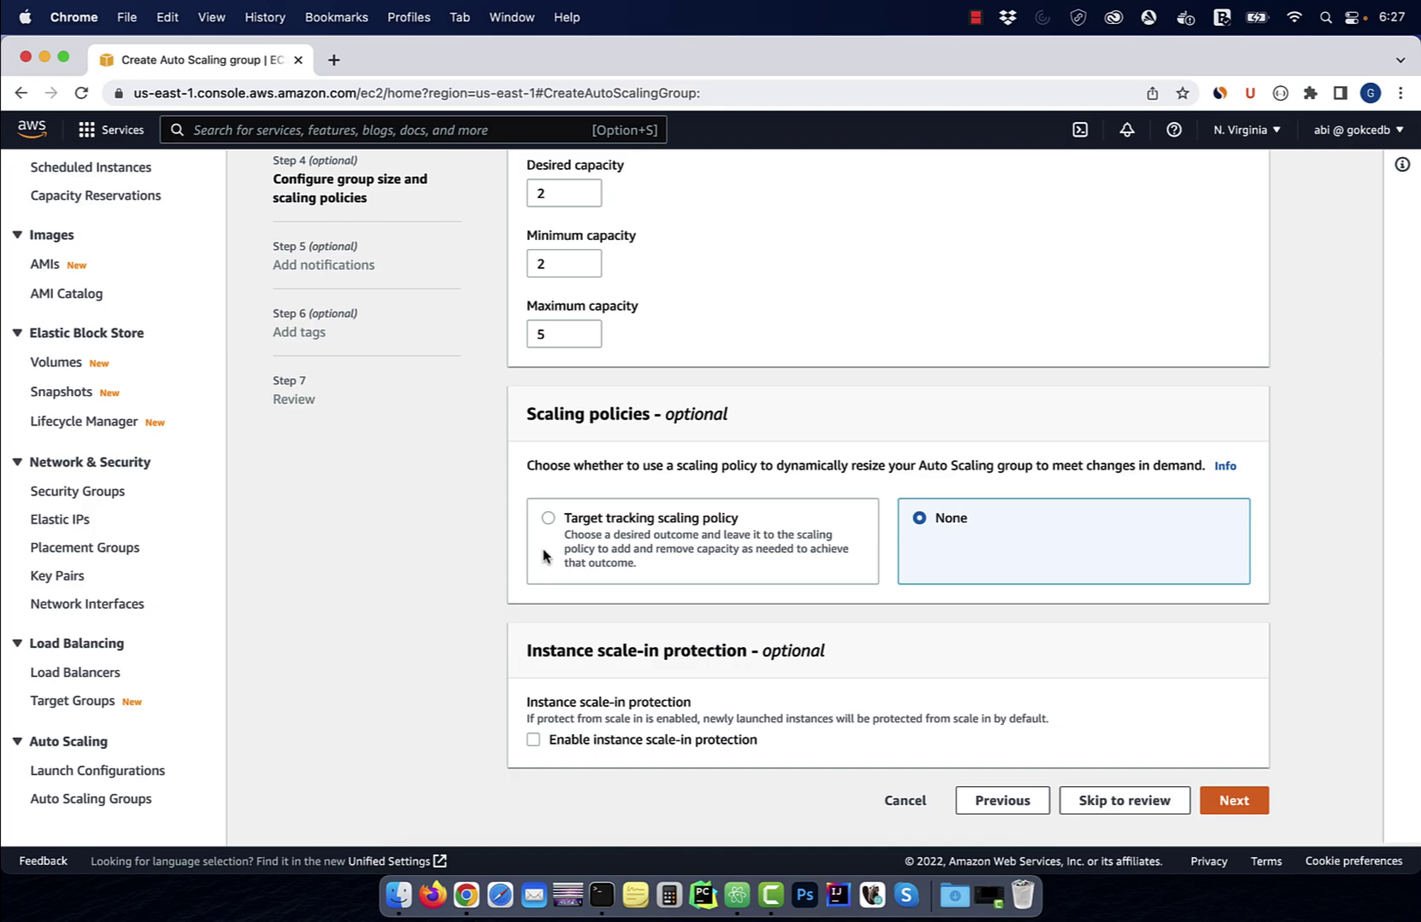
click(547, 519)
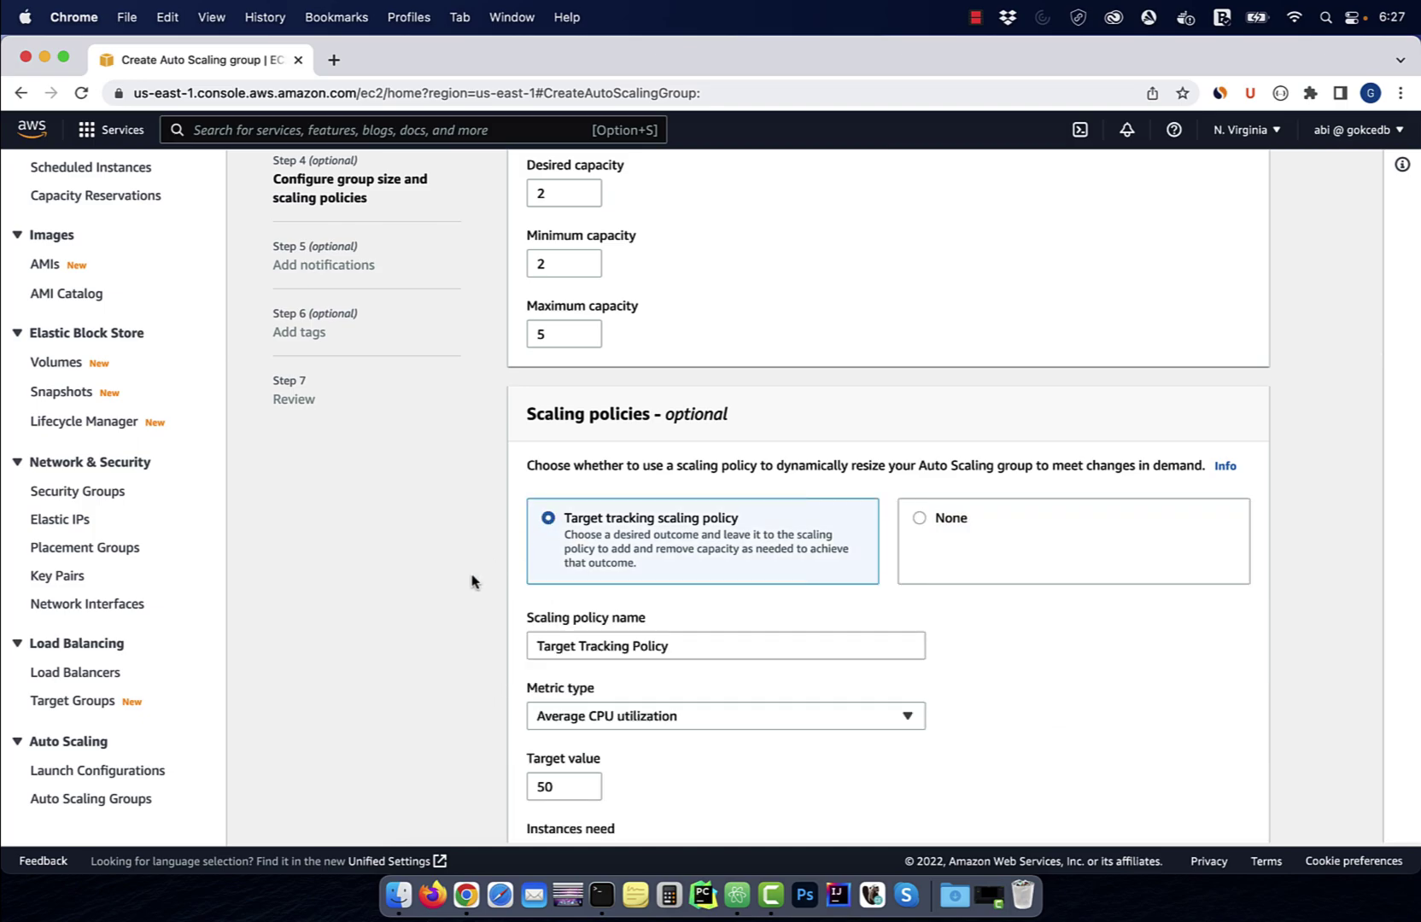
scroll(471, 580, down, 3)
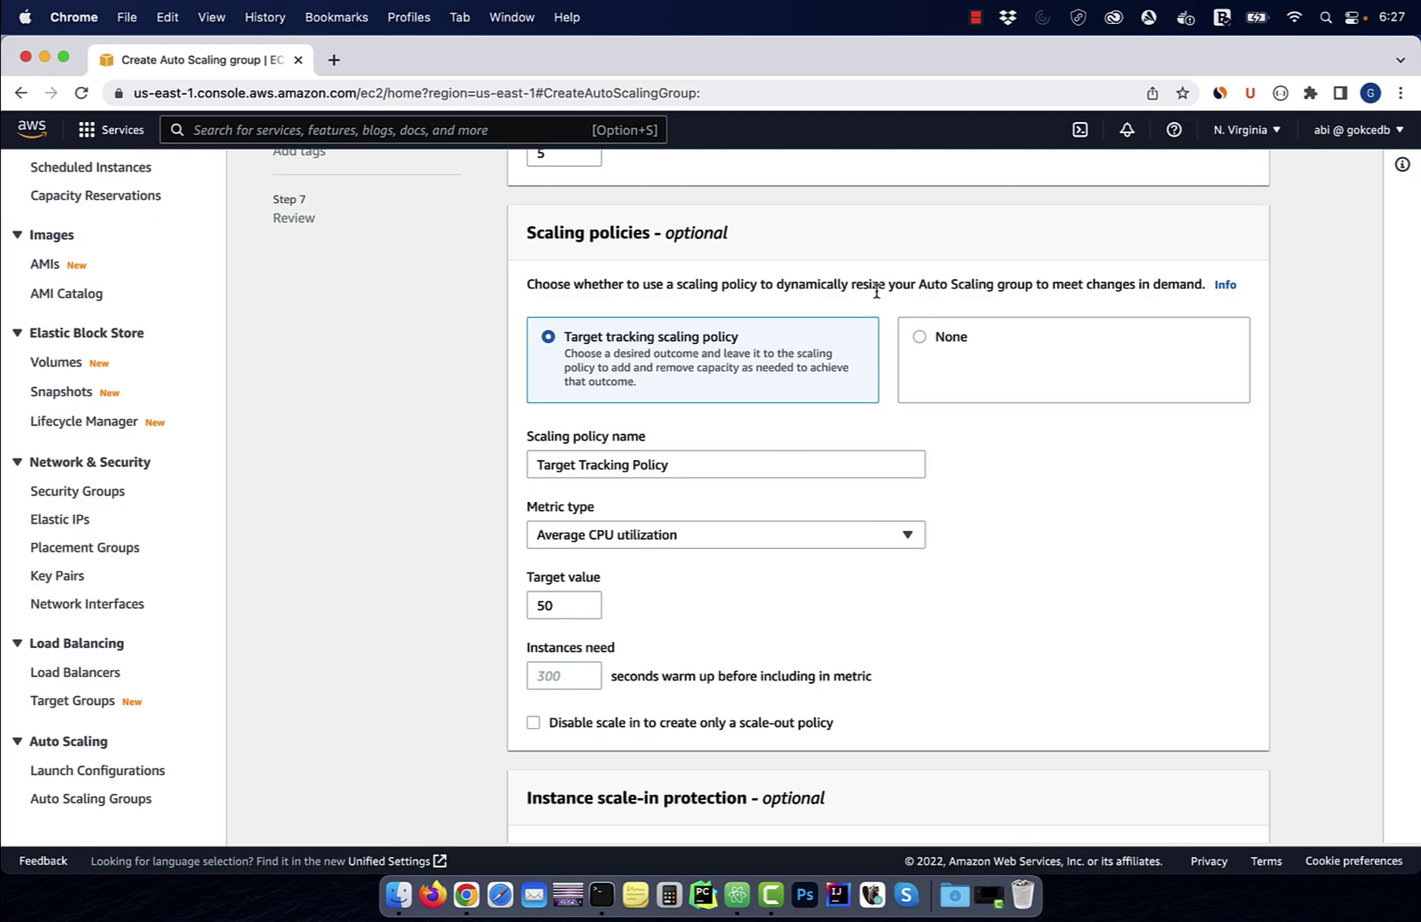
scroll(471, 652, down, 3)
scroll(471, 652, down, 2)
Skip notifications, review the settings and create MyAutoSG.
click(1226, 800)
click(1232, 365)
click(1233, 613)
scroll(1069, 715, down, 5)
scroll(1068, 715, down, 5)
scroll(1069, 715, down, 3)
click(1132, 787)
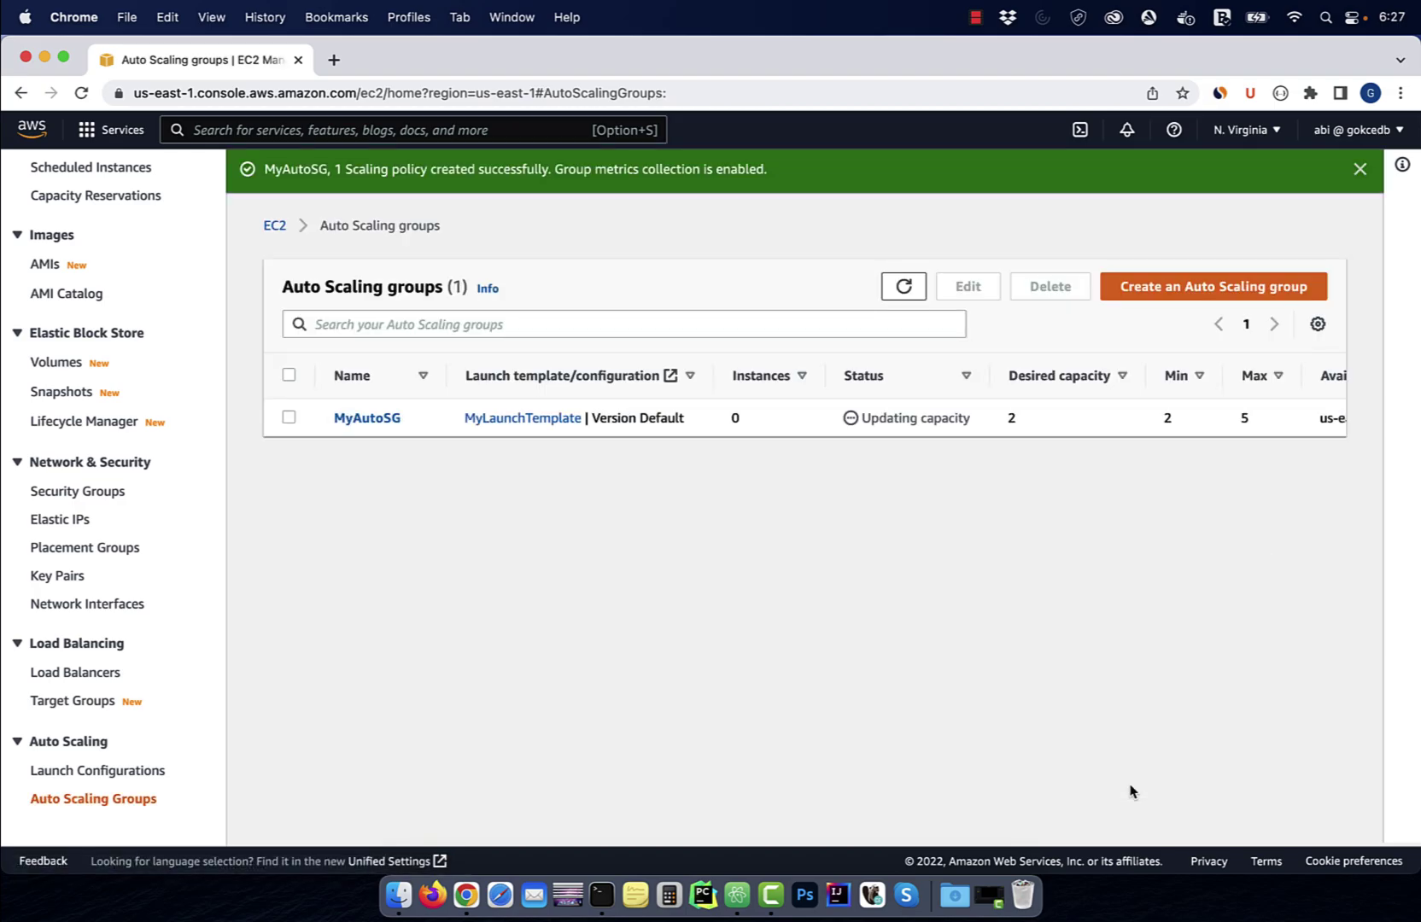
Check MyAutoSG's activity history for two launches, then view the refreshed instances list.
click(367, 417)
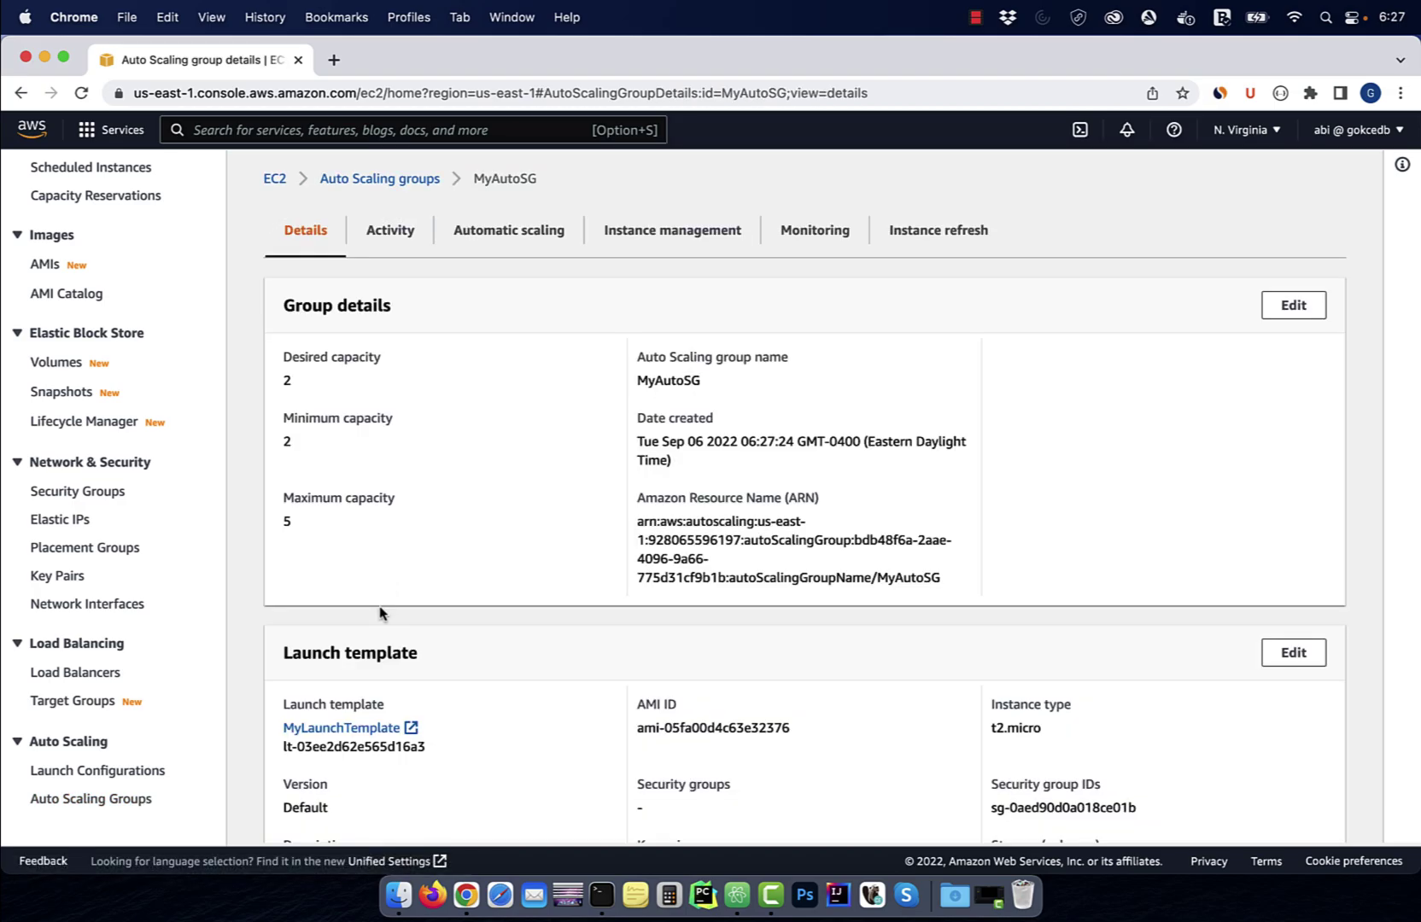
click(389, 230)
scroll(311, 468, down, 2)
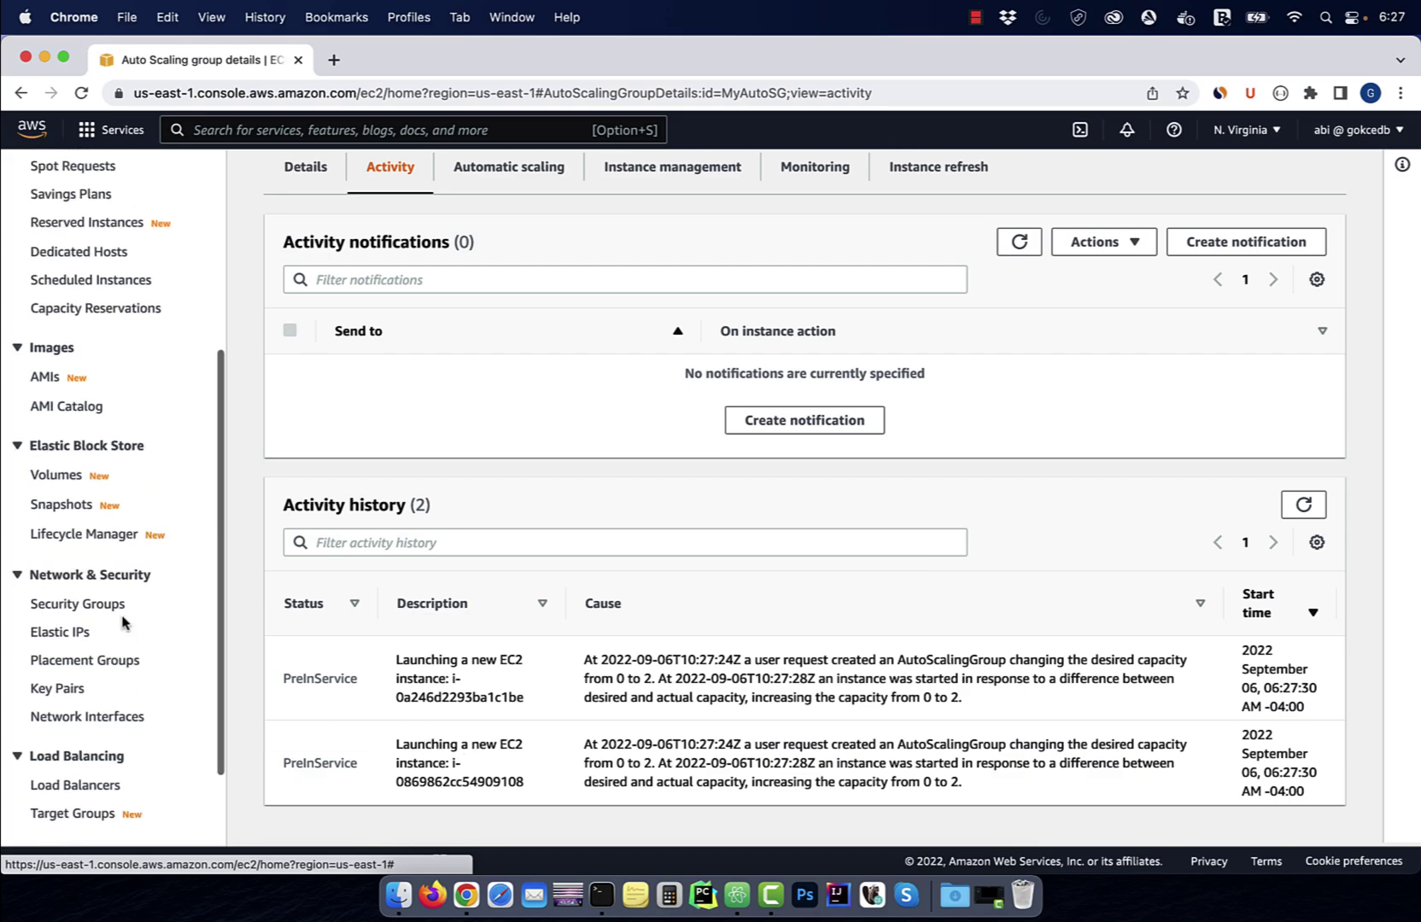
scroll(122, 556, up, 5)
click(59, 403)
click(806, 169)
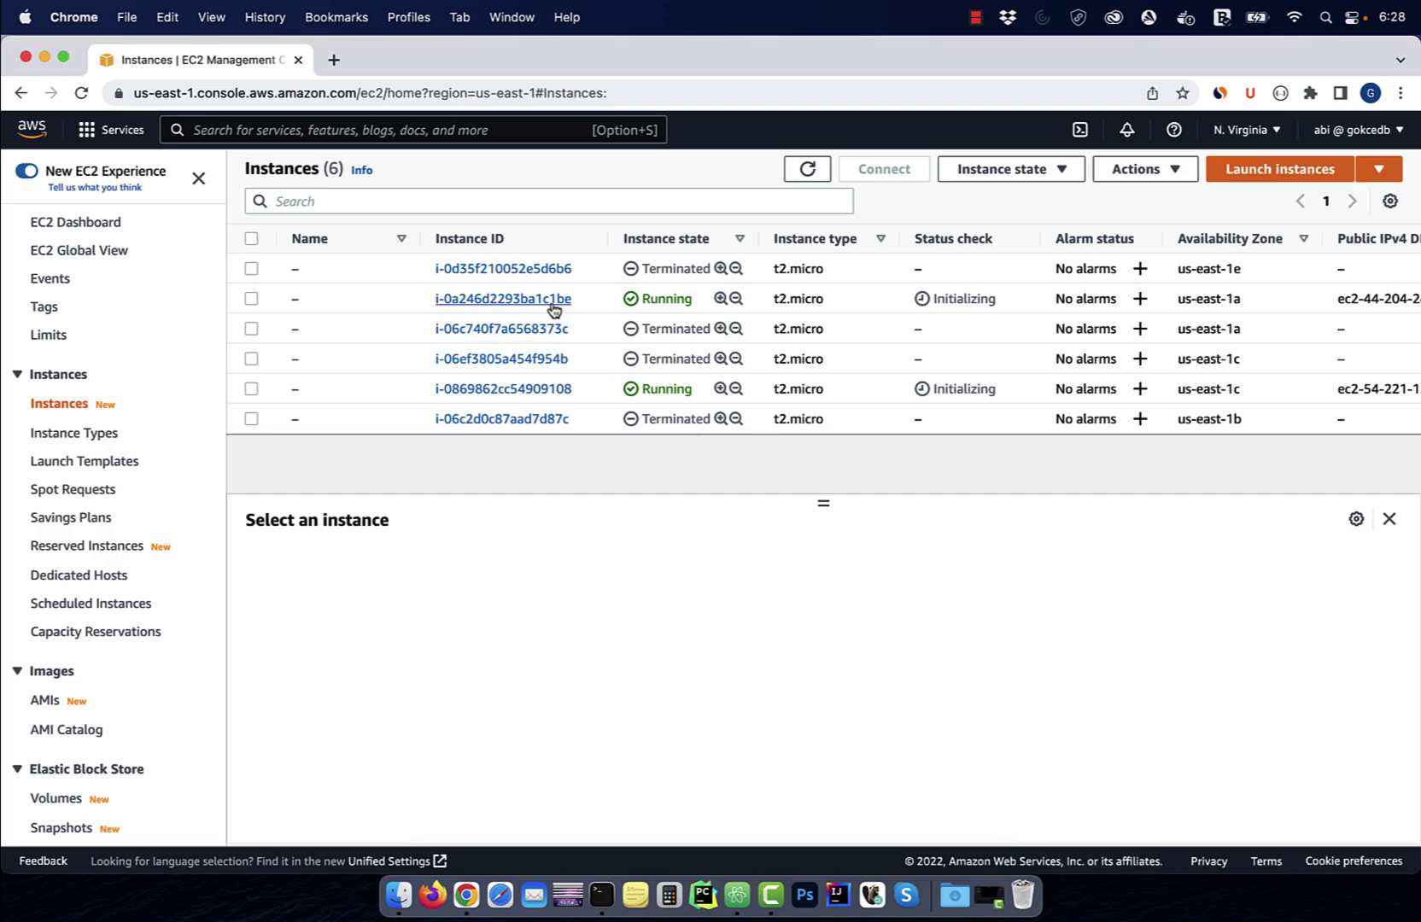
Run stress --cpu 8 on instance i-0a246d2293ba1c1be through EC2 Instance Connect.
click(503, 298)
click(1107, 255)
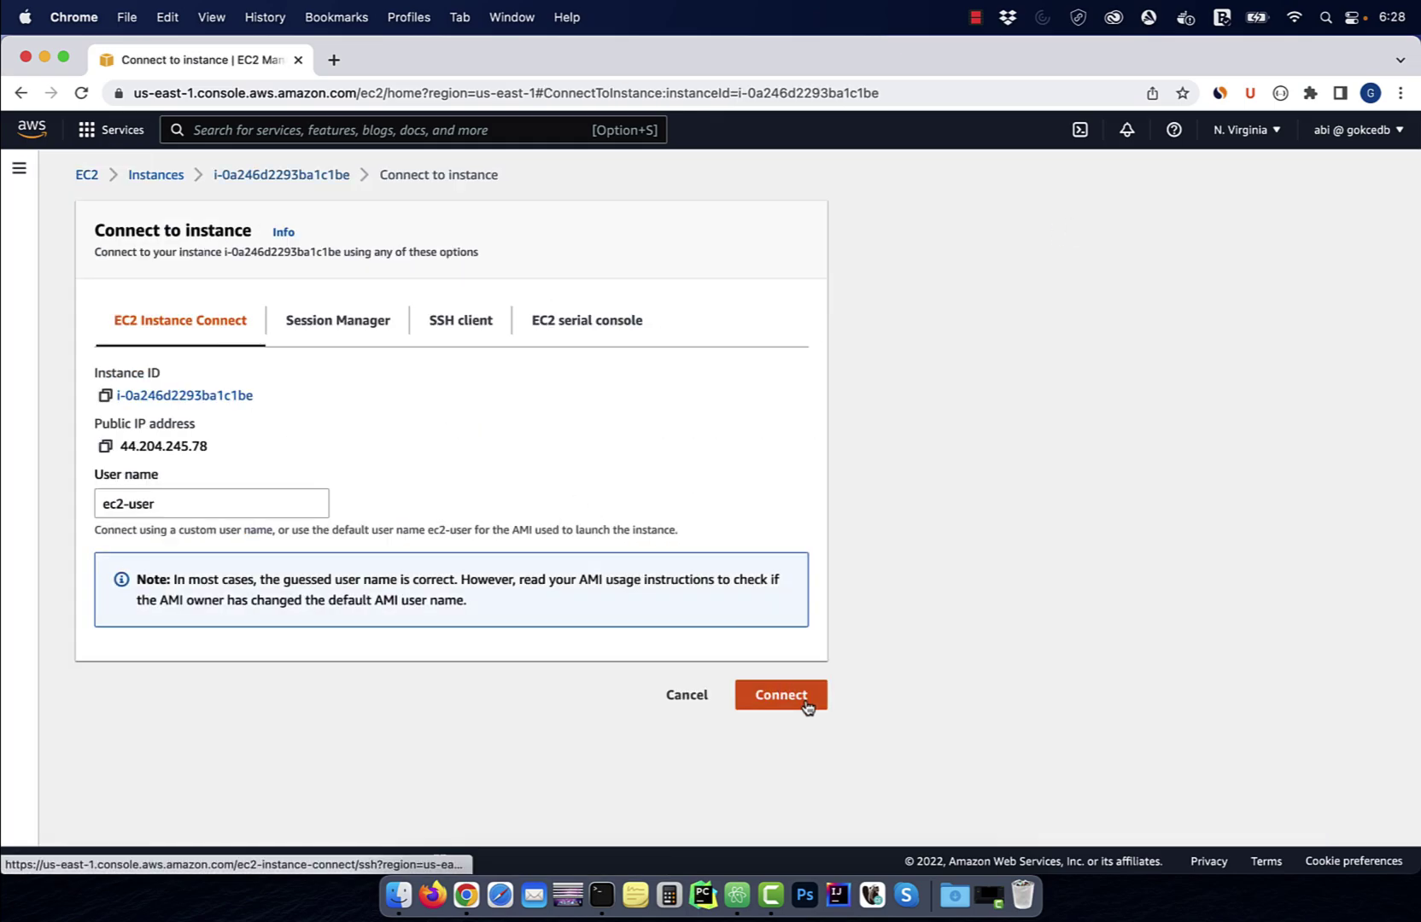
click(780, 694)
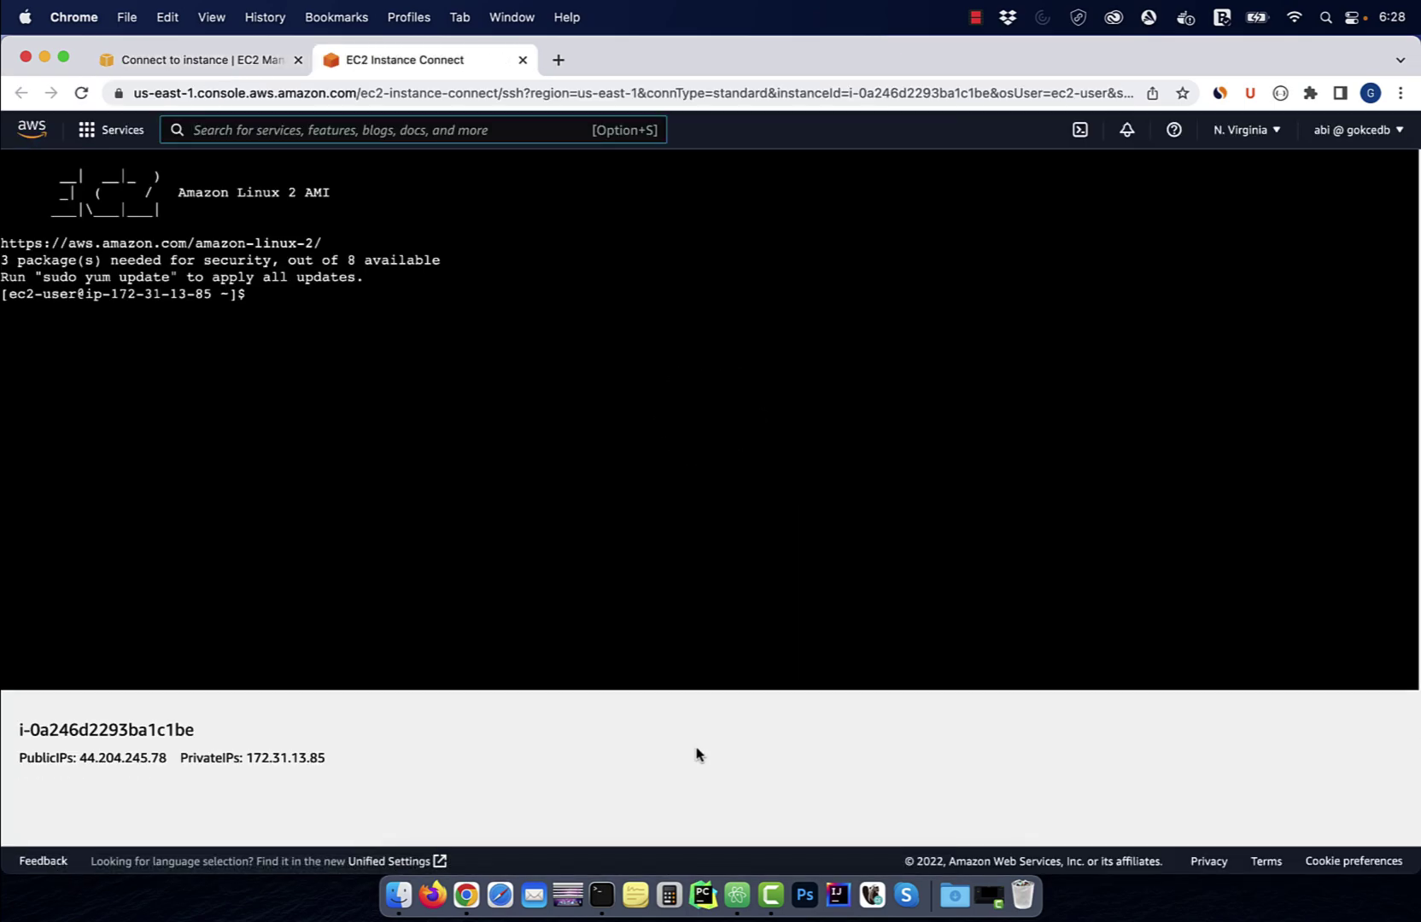
key(ctrl+l)
text(stress)
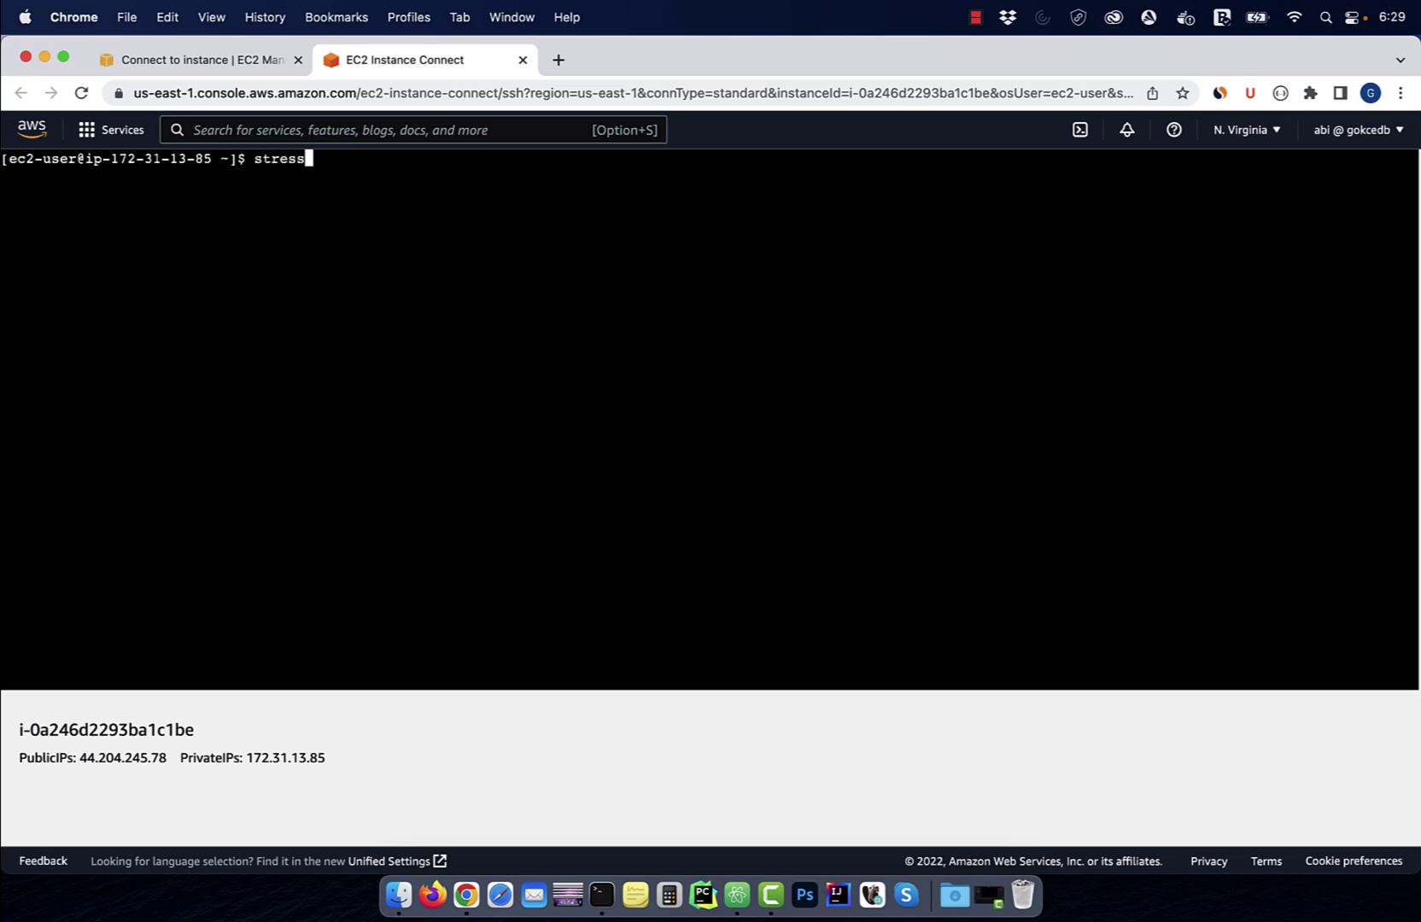
key(Return)
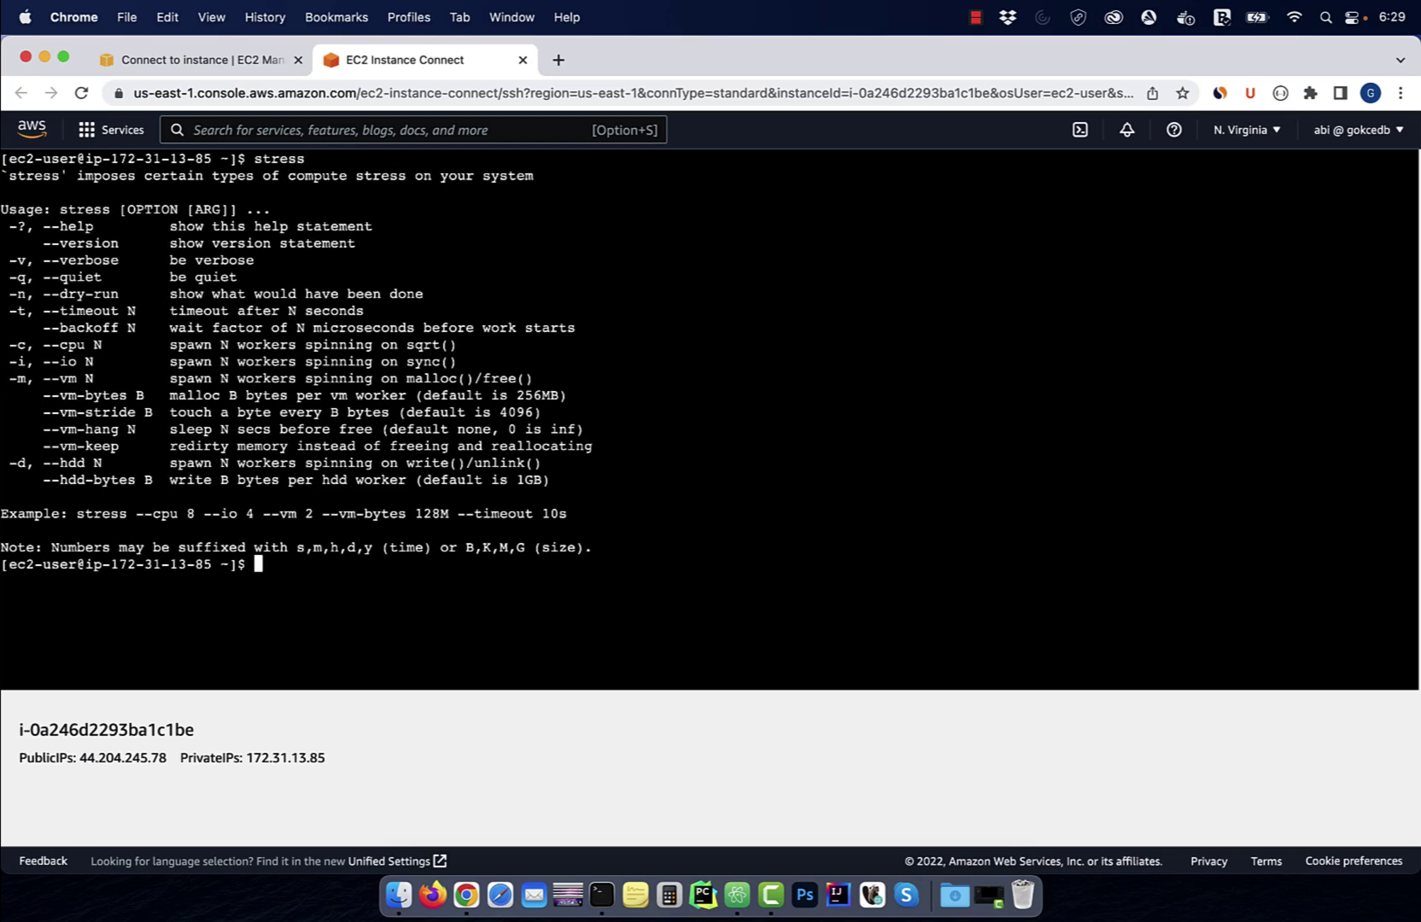
drag(78, 516, 200, 515)
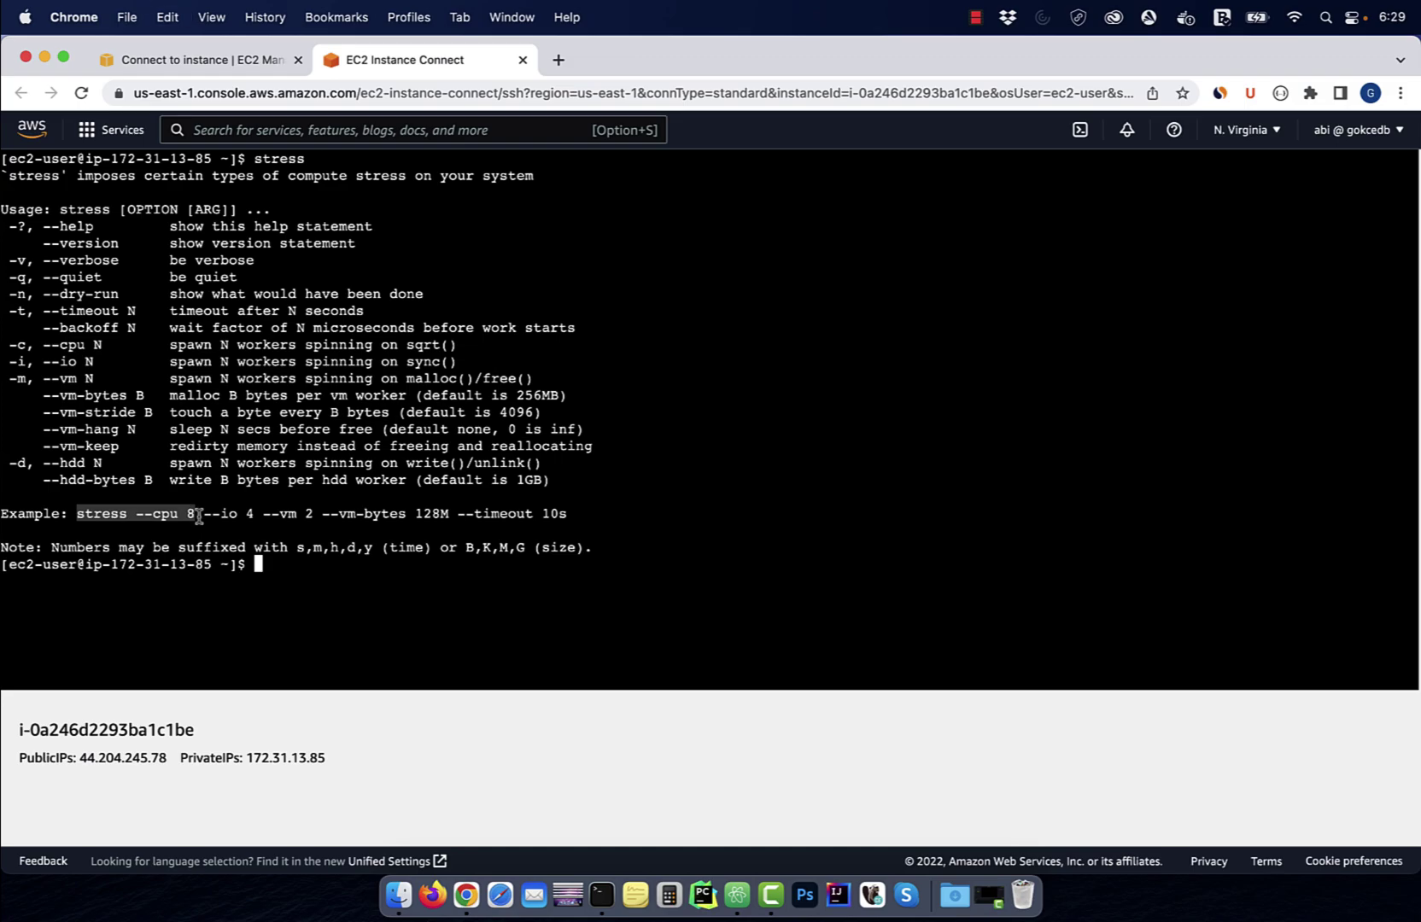
key(super+c)
key(super+v)
key(Return)
click(245, 64)
Run stress --cpu 8 on instance i-0869862cc54909108 through EC2 Instance Connect.
click(156, 174)
click(511, 400)
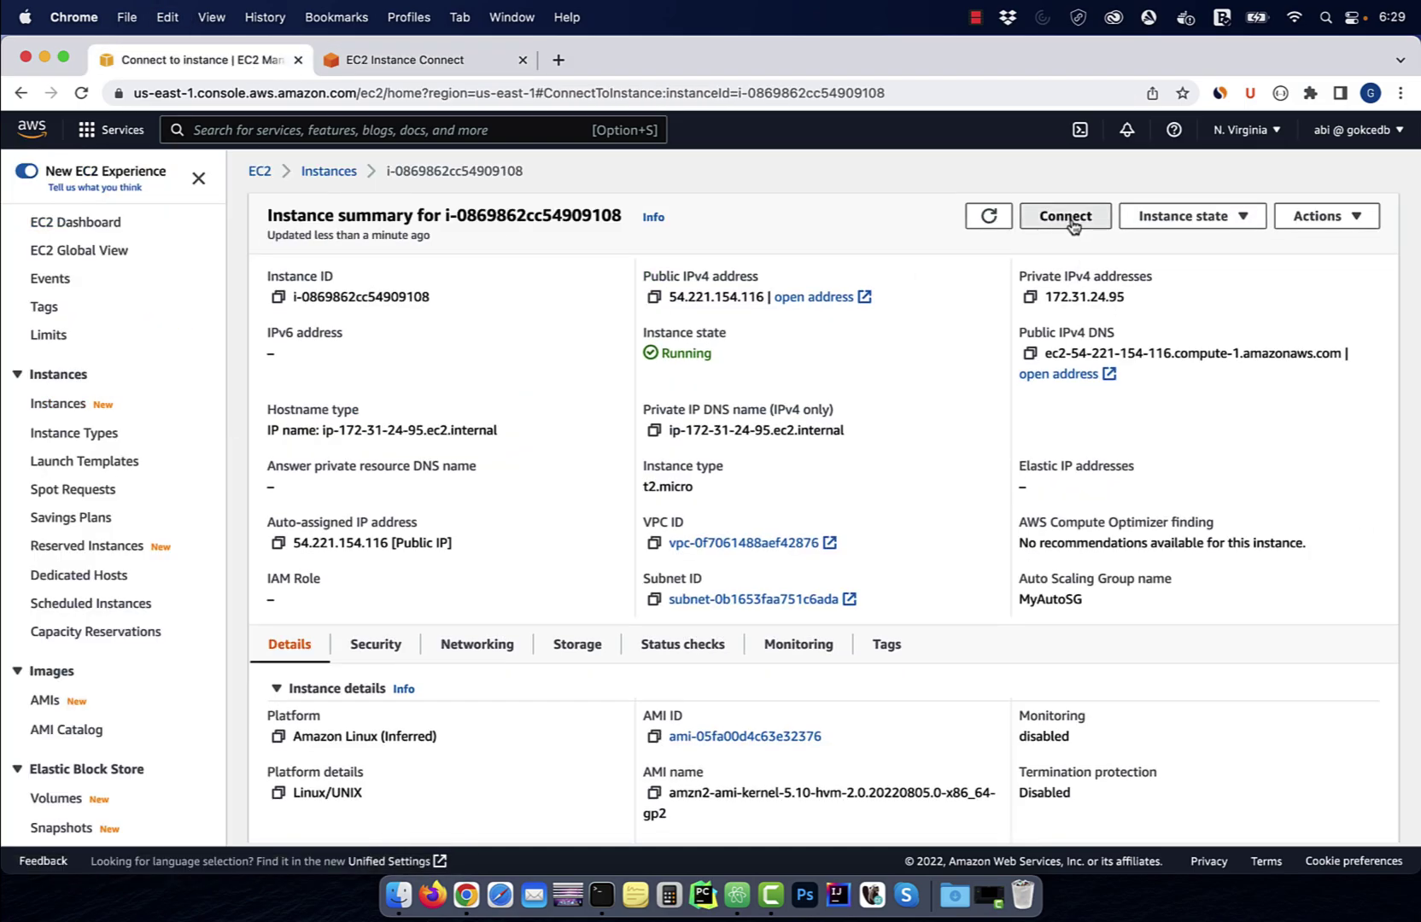
click(1066, 215)
click(780, 694)
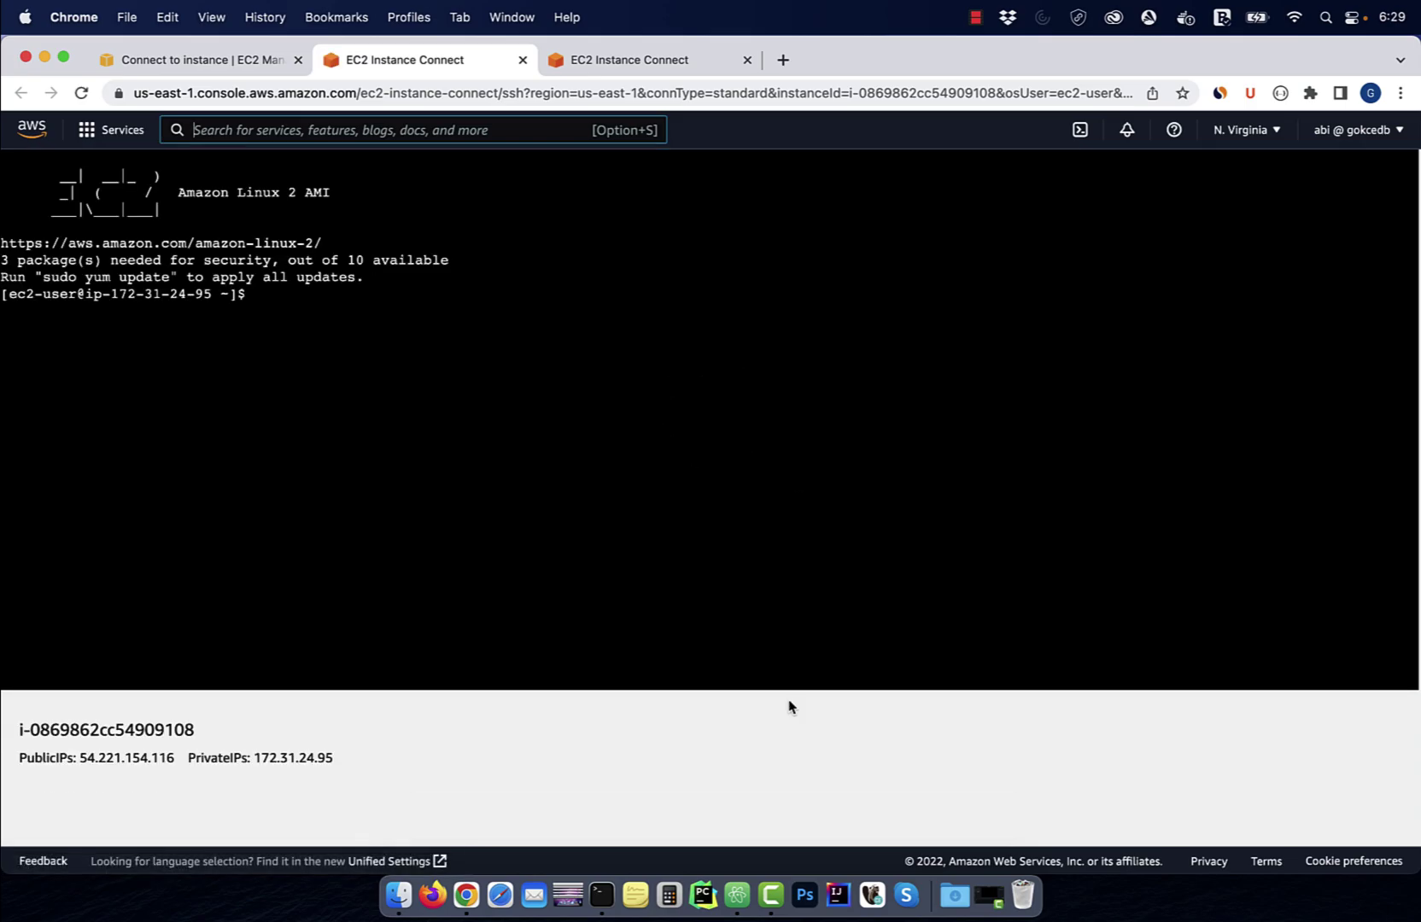
text(stress)
key(Return)
drag(73, 633, 197, 633)
text(stress --cpu 8)
key(Return)
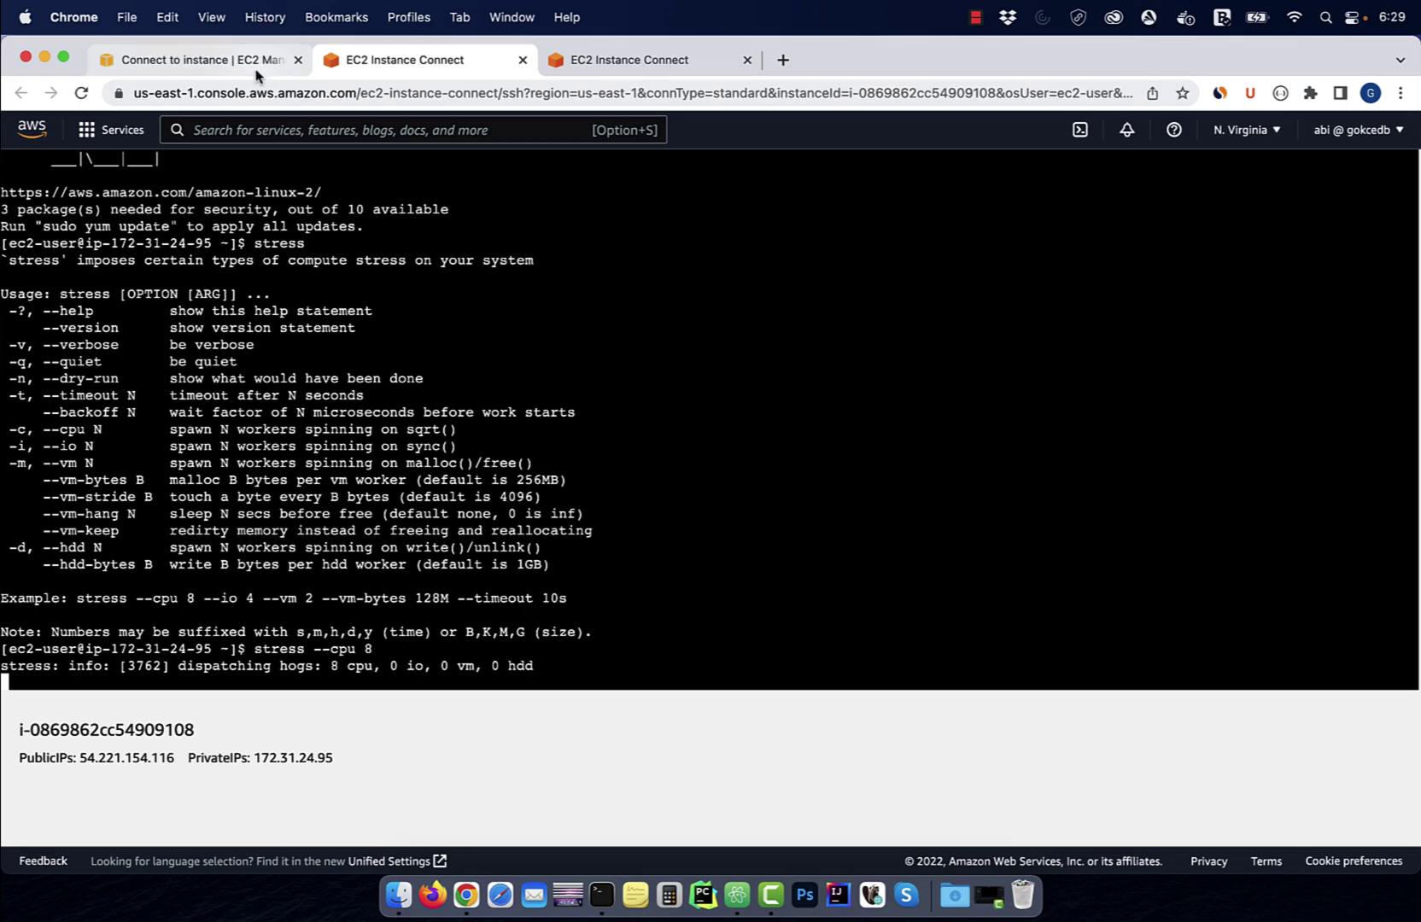
click(200, 59)
Enable detailed monitoring on the first running instance.
click(163, 180)
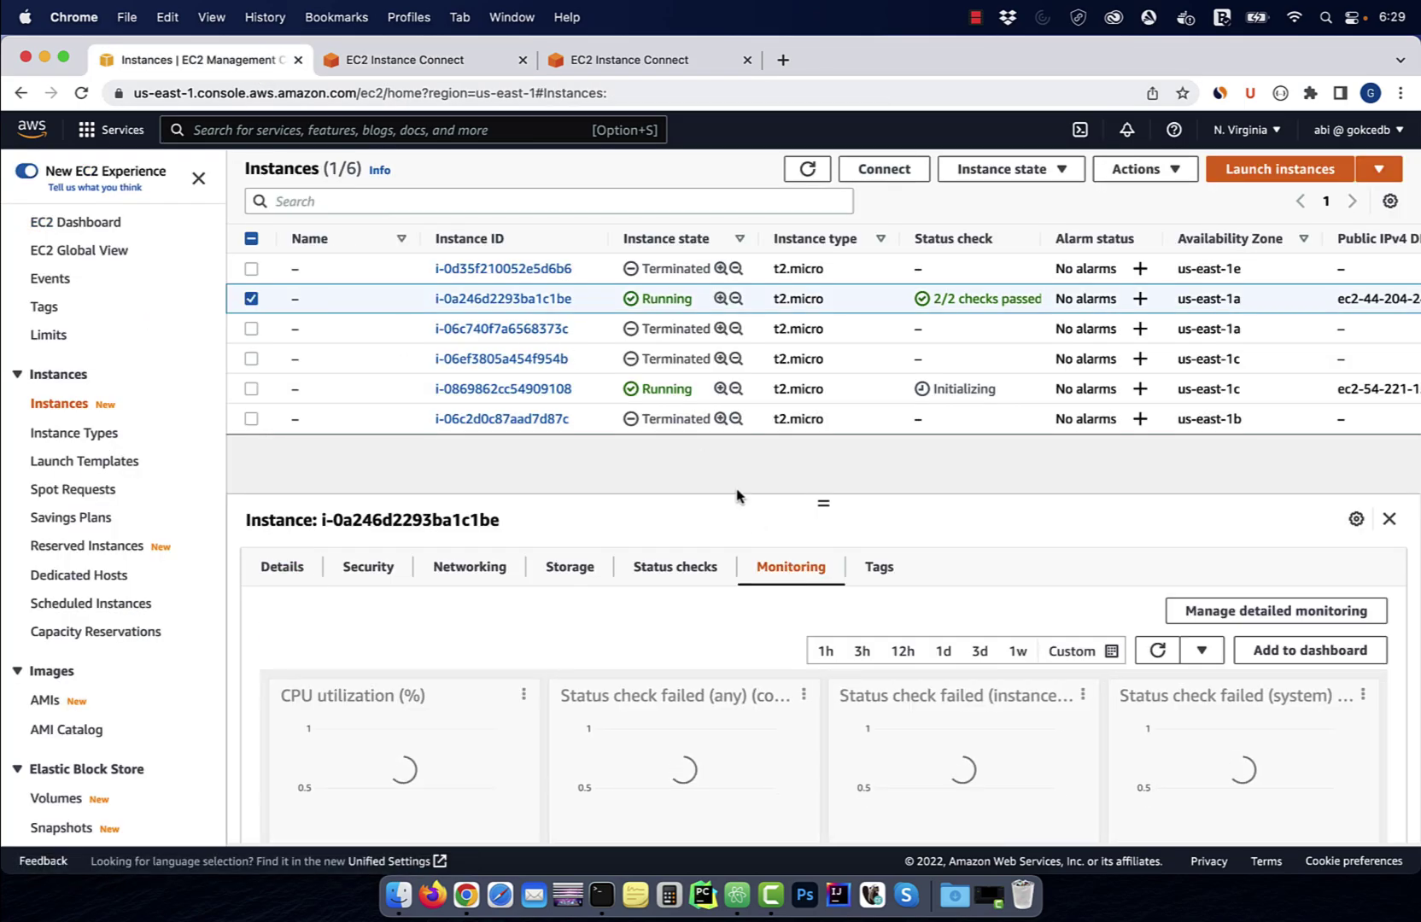
click(1276, 610)
click(574, 512)
click(1040, 656)
Enable detailed monitoring on i-0869862cc54909108, then open the MyAutoSG group.
click(251, 435)
click(1276, 609)
click(574, 512)
click(1040, 657)
scroll(195, 605, down, 5)
click(93, 798)
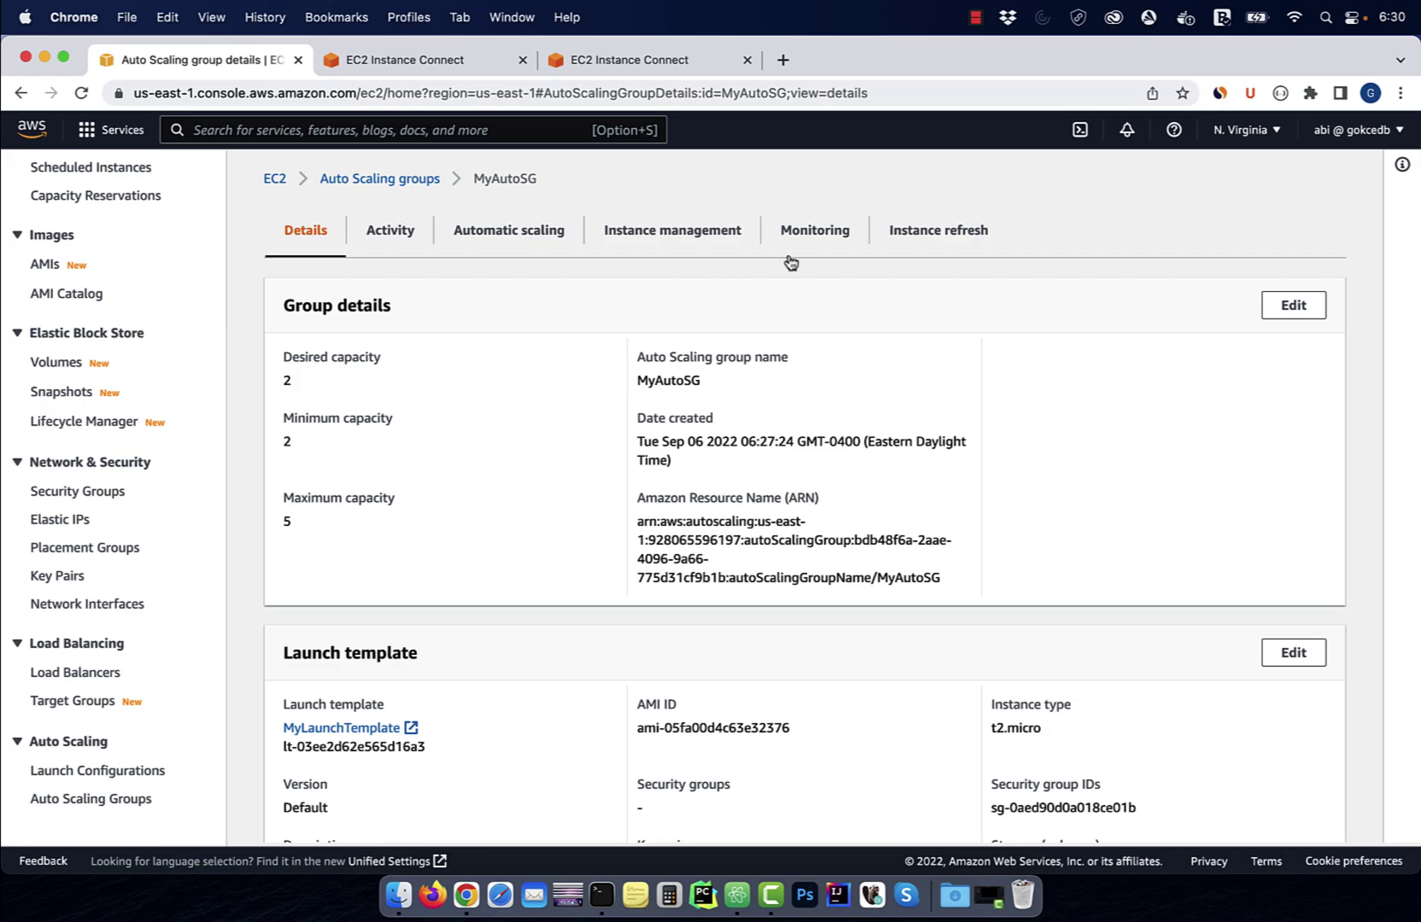
Show MyAutoSG's EC2 monitoring metrics, with CPU utilization at 100%.
click(813, 229)
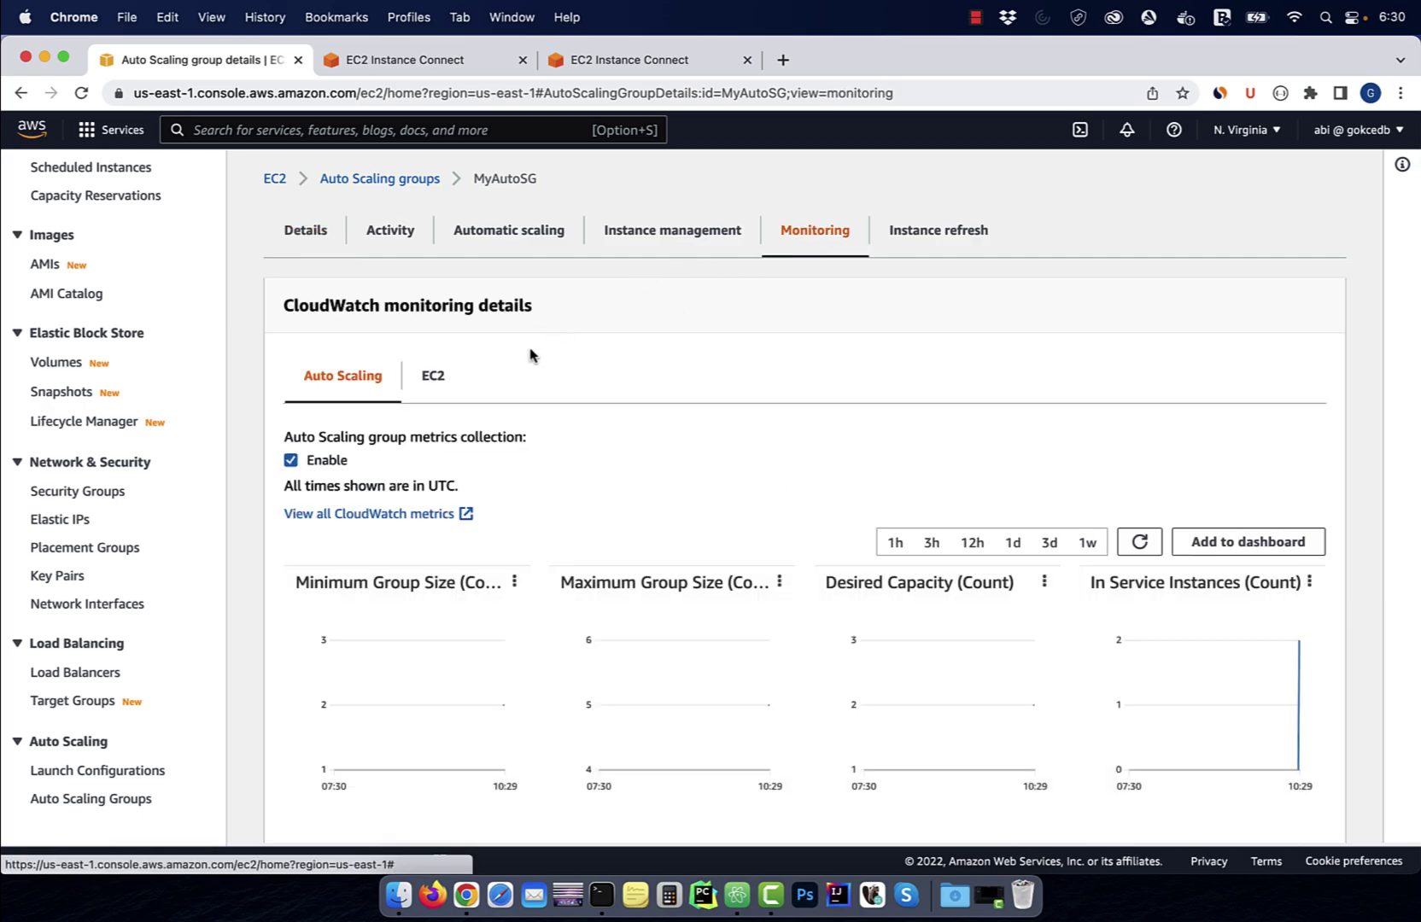
click(433, 376)
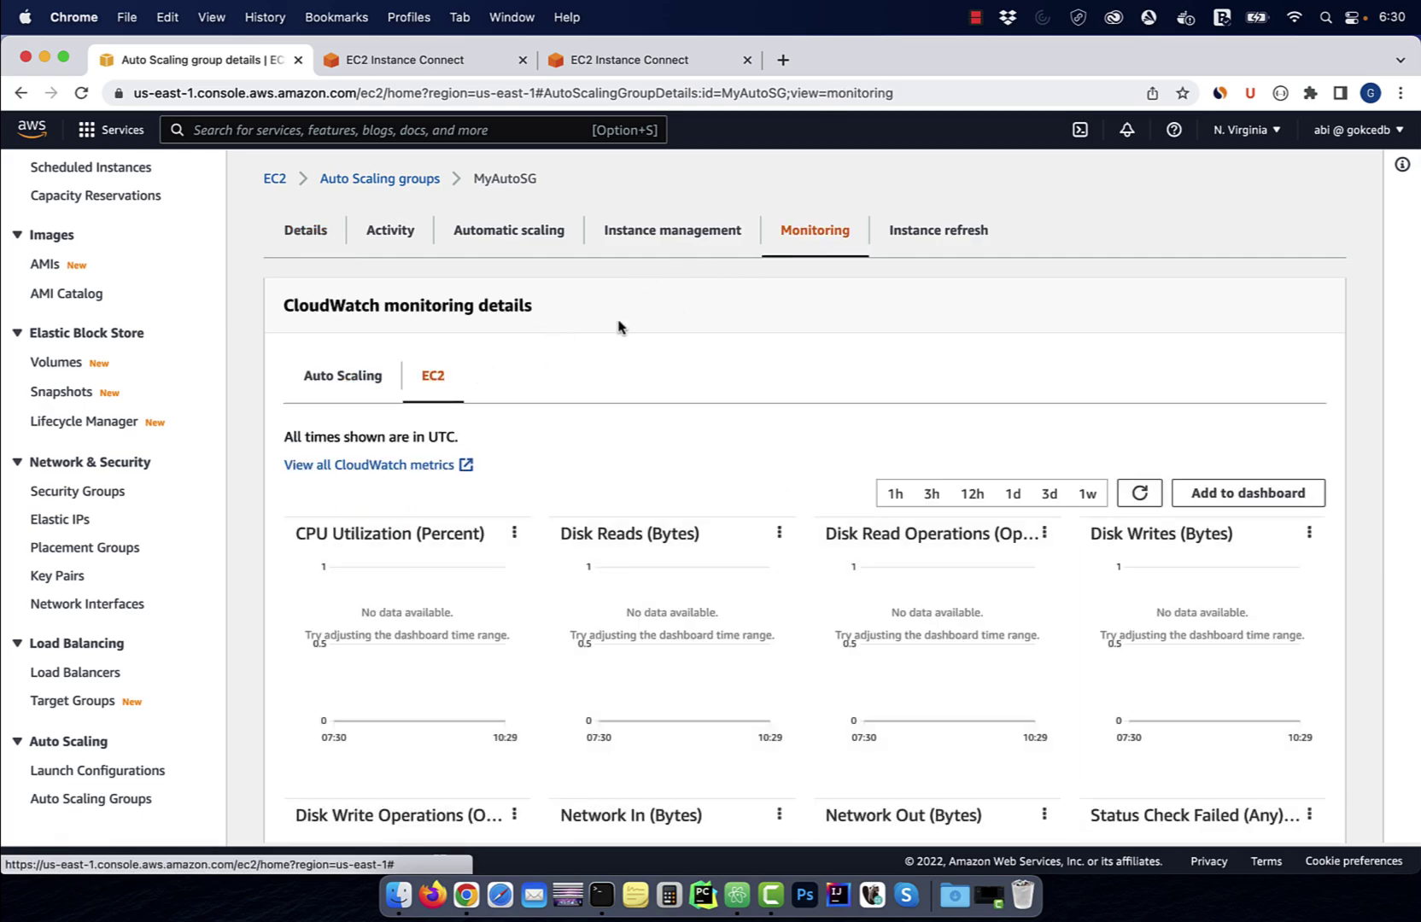
scroll(619, 325, down, 2)
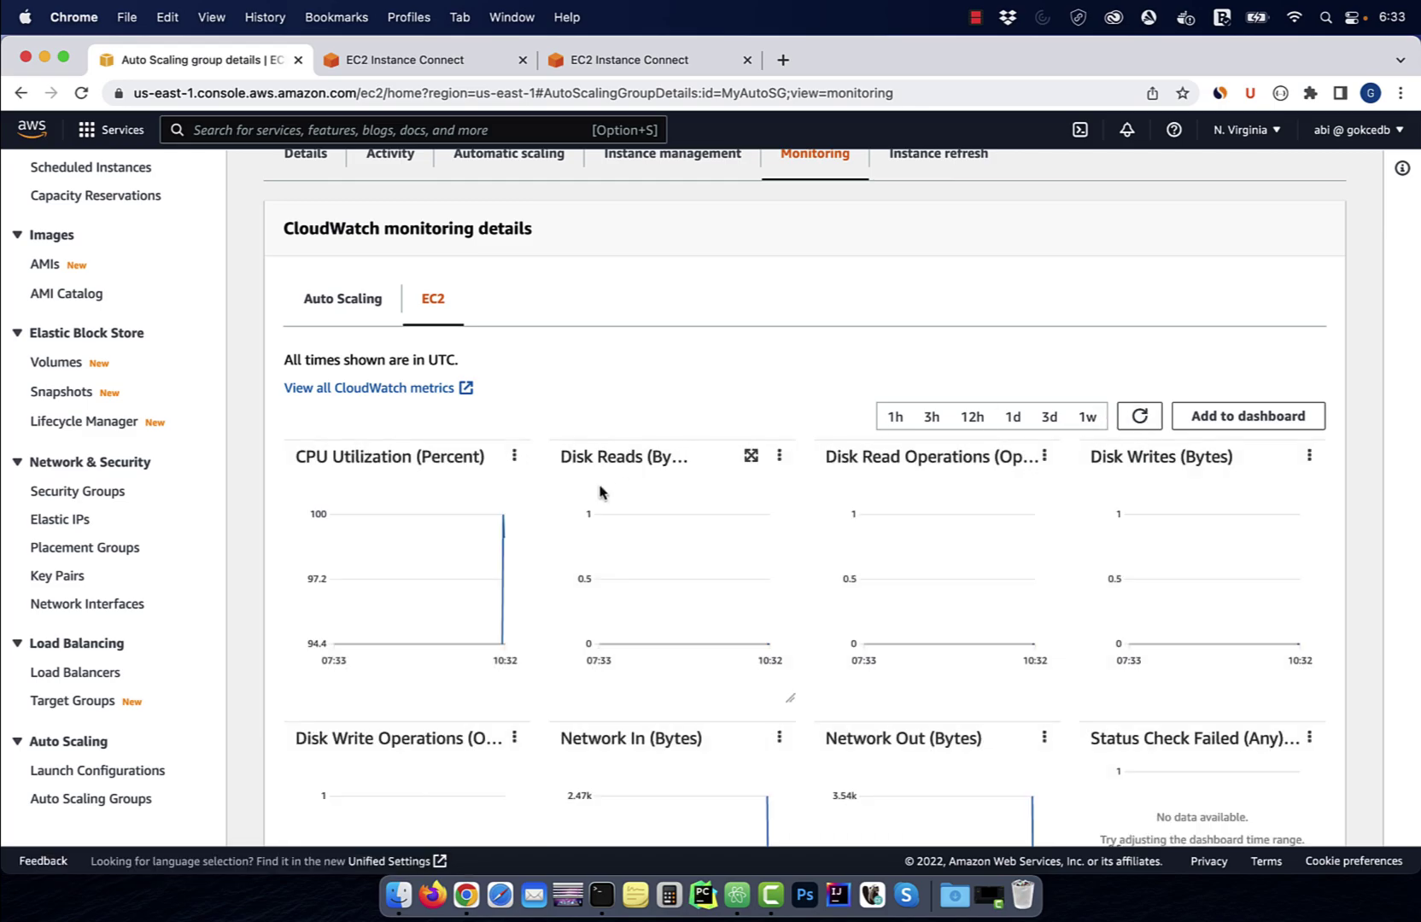
scroll(599, 489, up, 2)
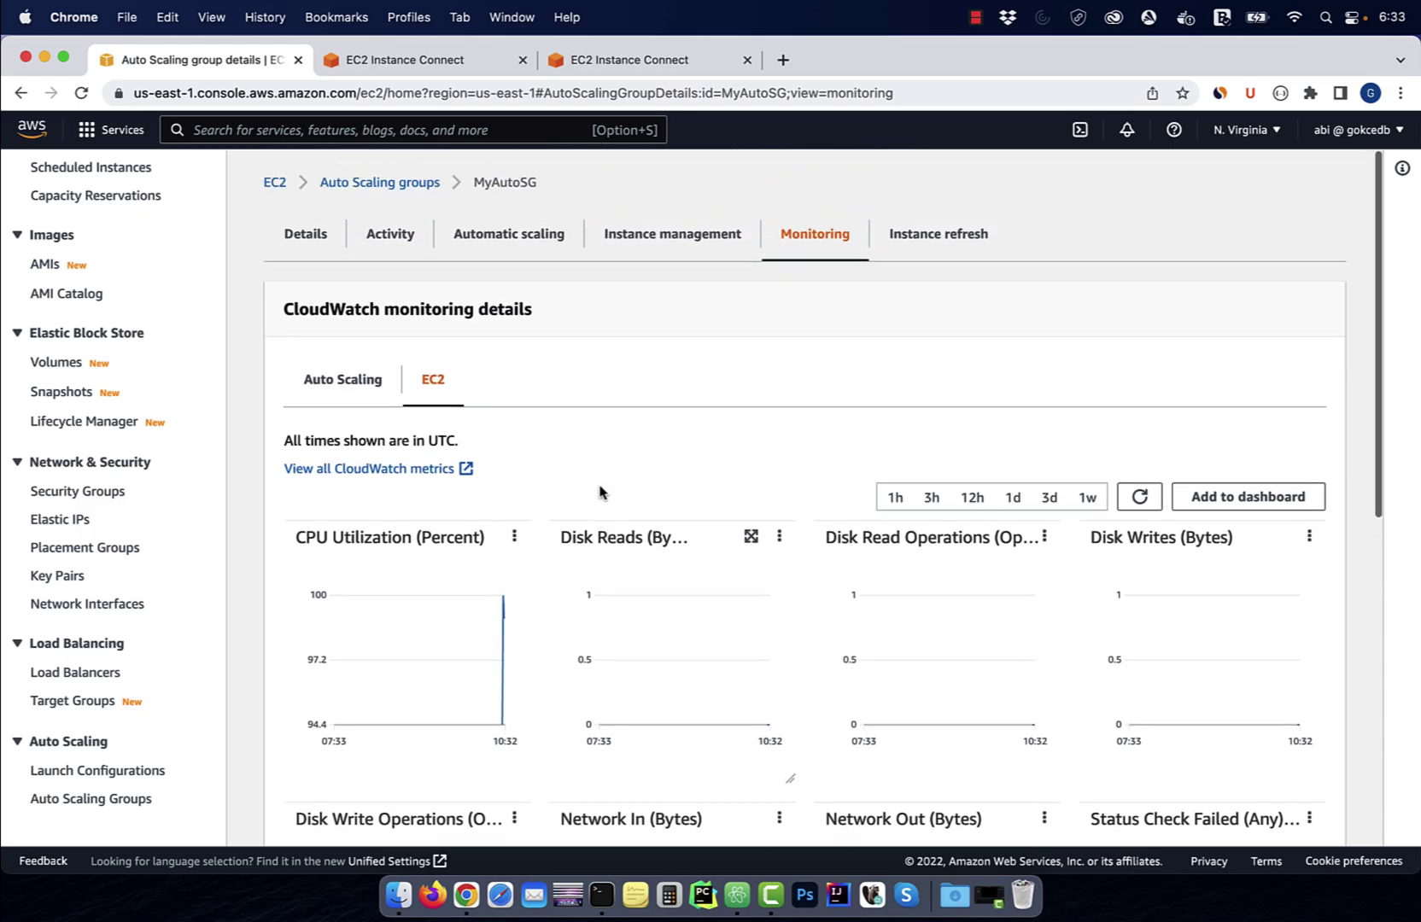
Open MyAutoSG's activity history showing capacity raised from 2 to 4.
click(414, 240)
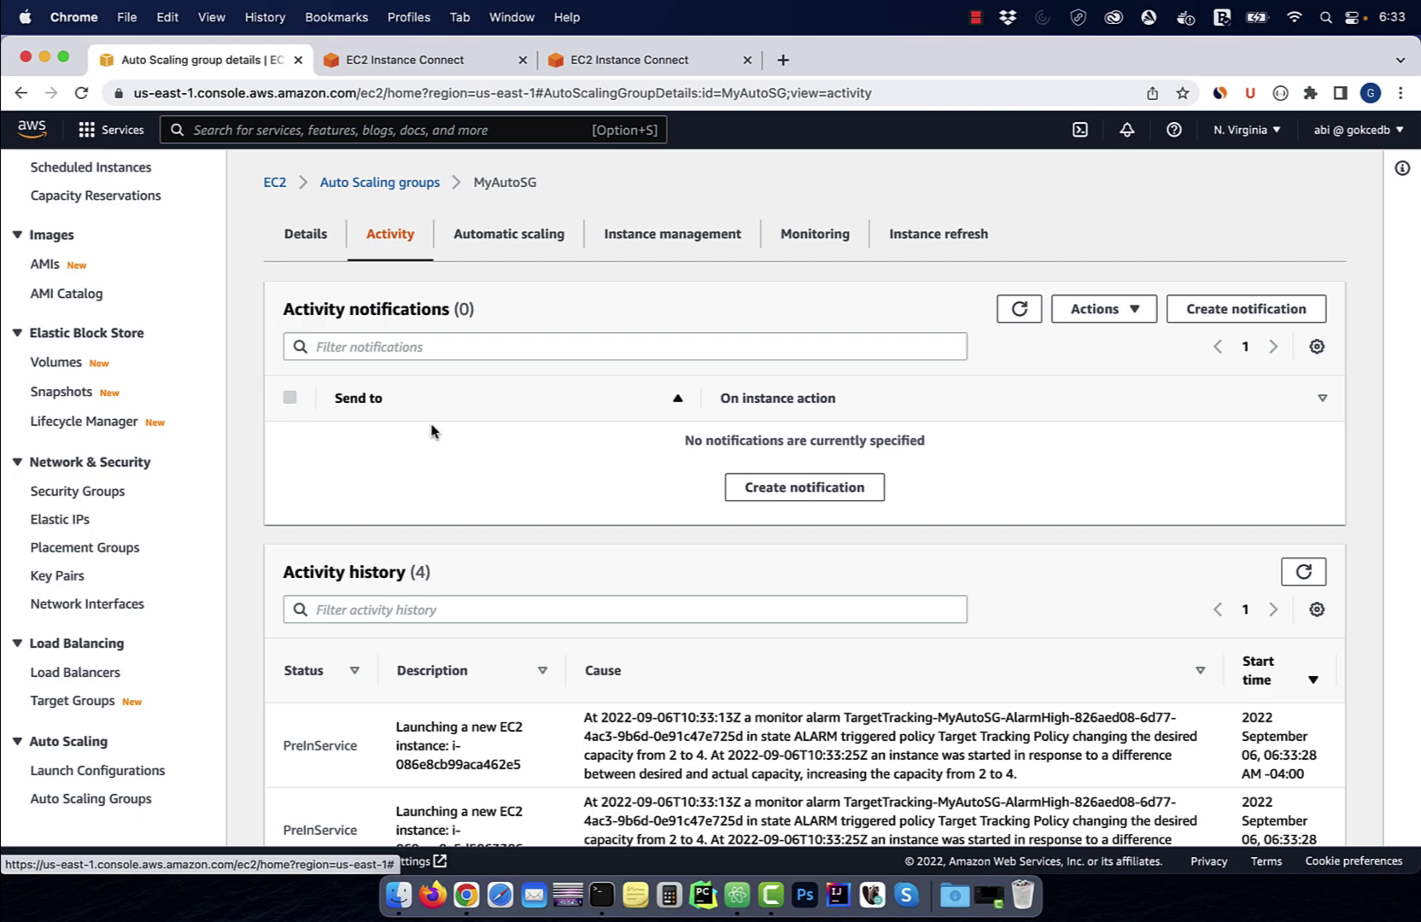
scroll(433, 432, down, 5)
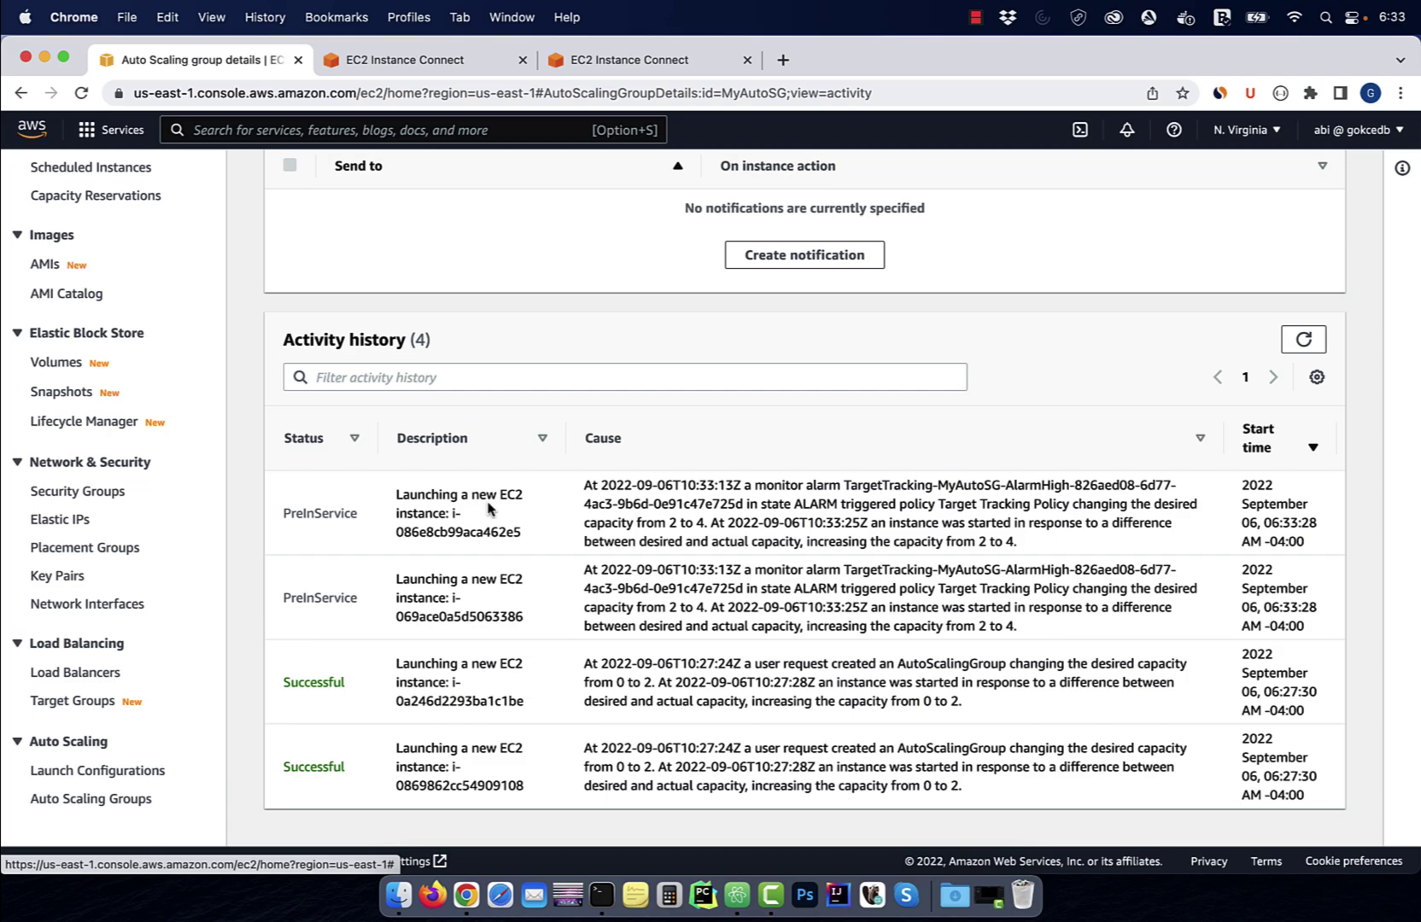
scroll(489, 508, up, 5)
scroll(490, 509, up, 1)
scroll(125, 470, up, 8)
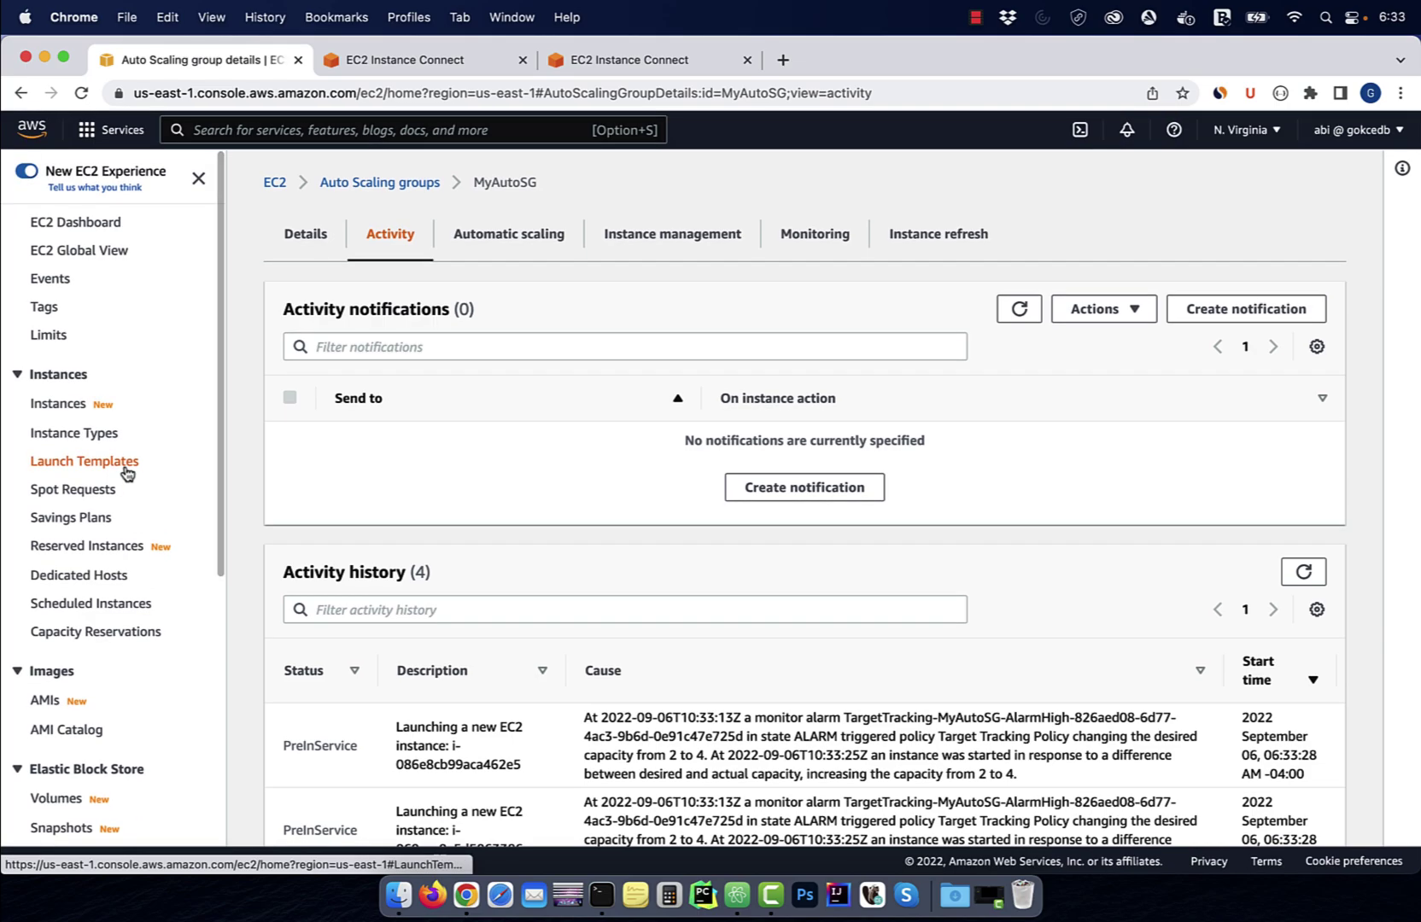
Return to the EC2 instances list, refresh it, and dismiss both monitoring success banners.
click(58, 403)
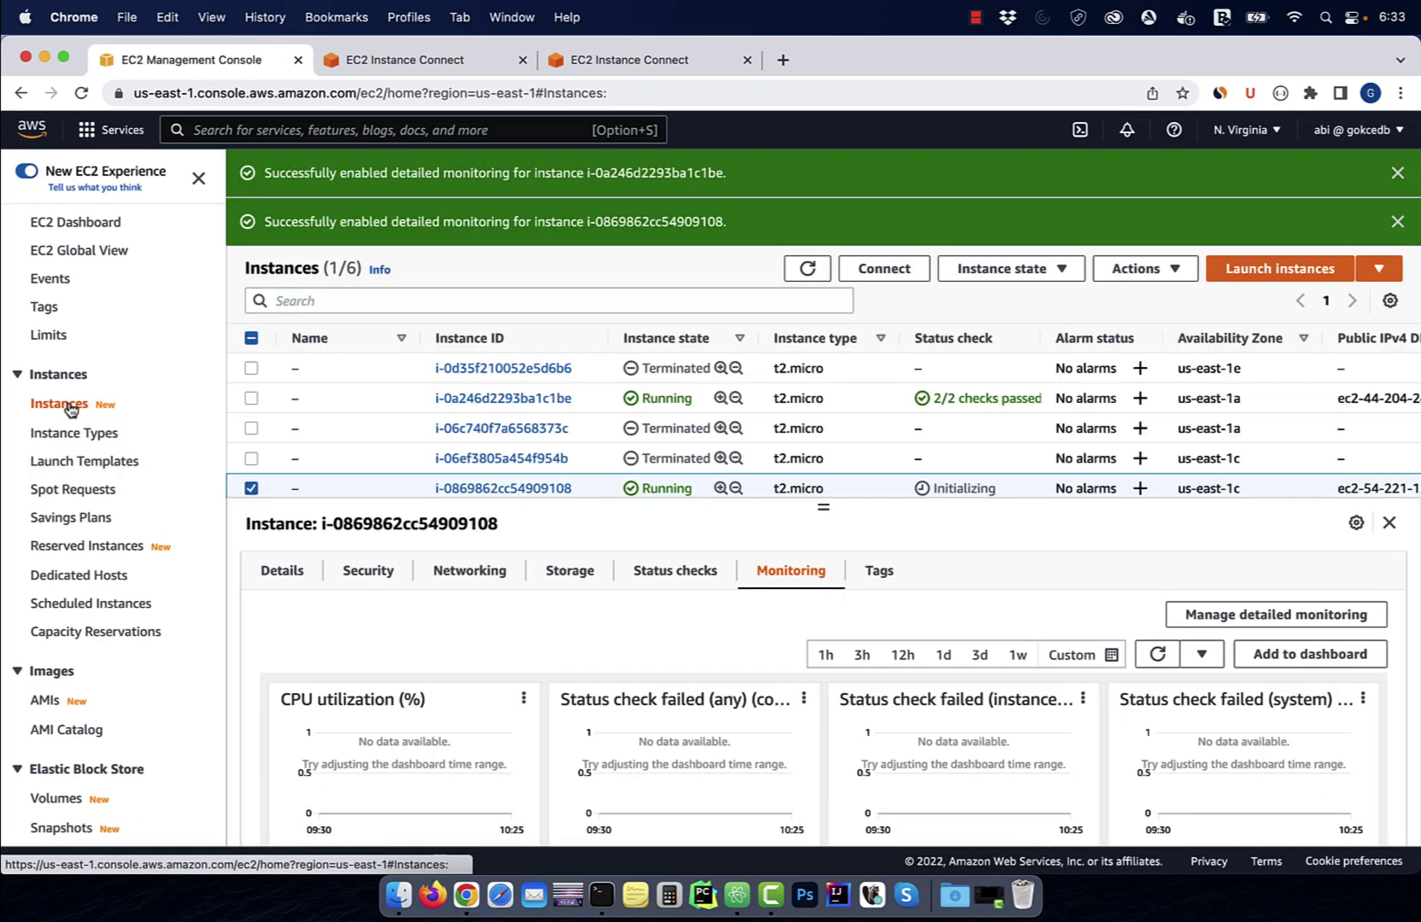
click(806, 268)
click(1396, 225)
click(1398, 172)
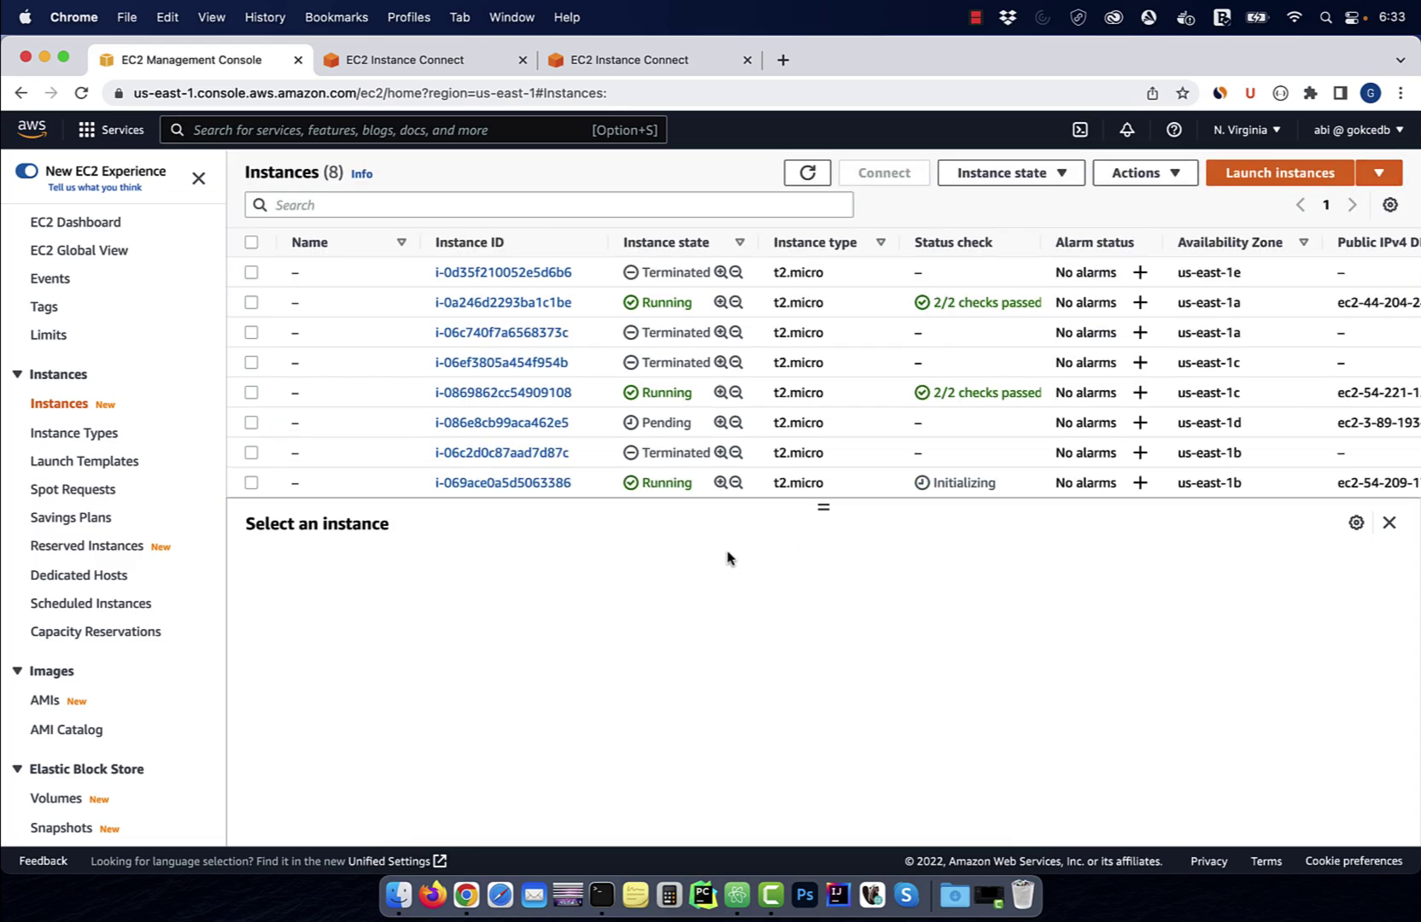
Reload the list and inspect new instances i-086e8cb99aca462e5 and i-069ace0a5d5063386.
click(807, 172)
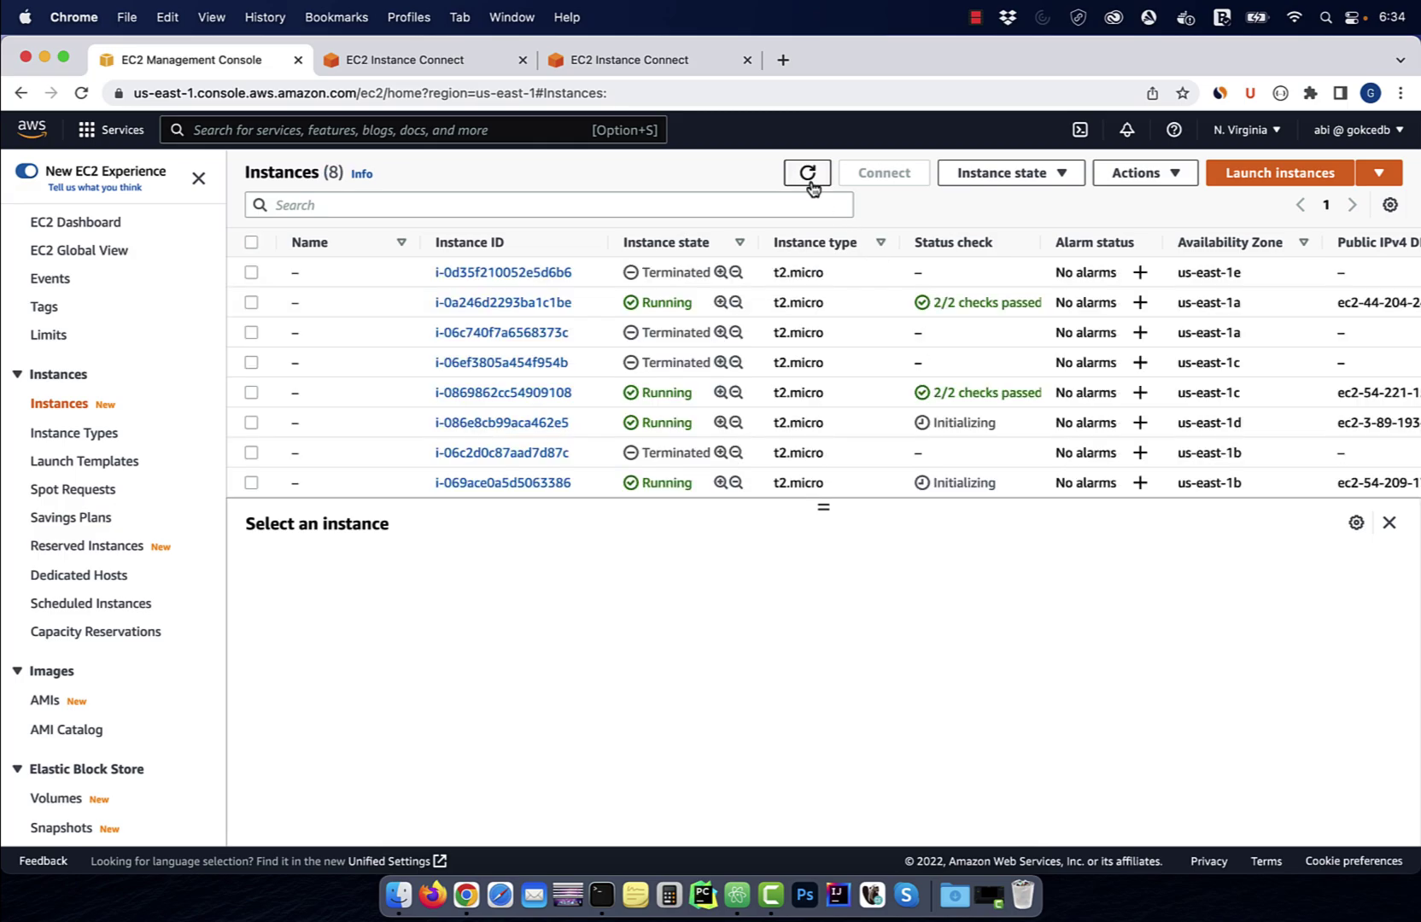
click(972, 422)
click(961, 482)
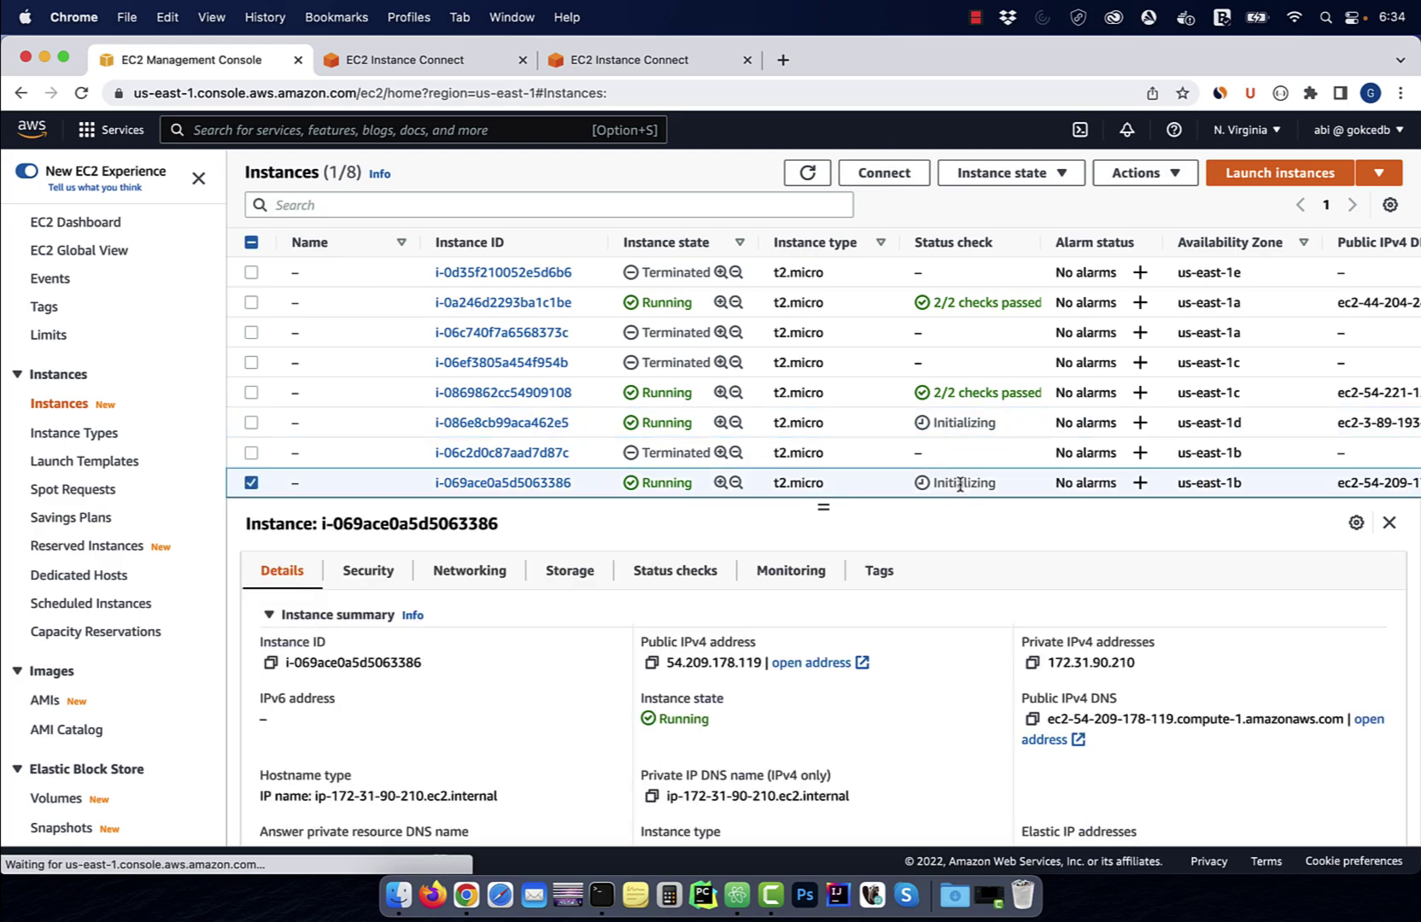